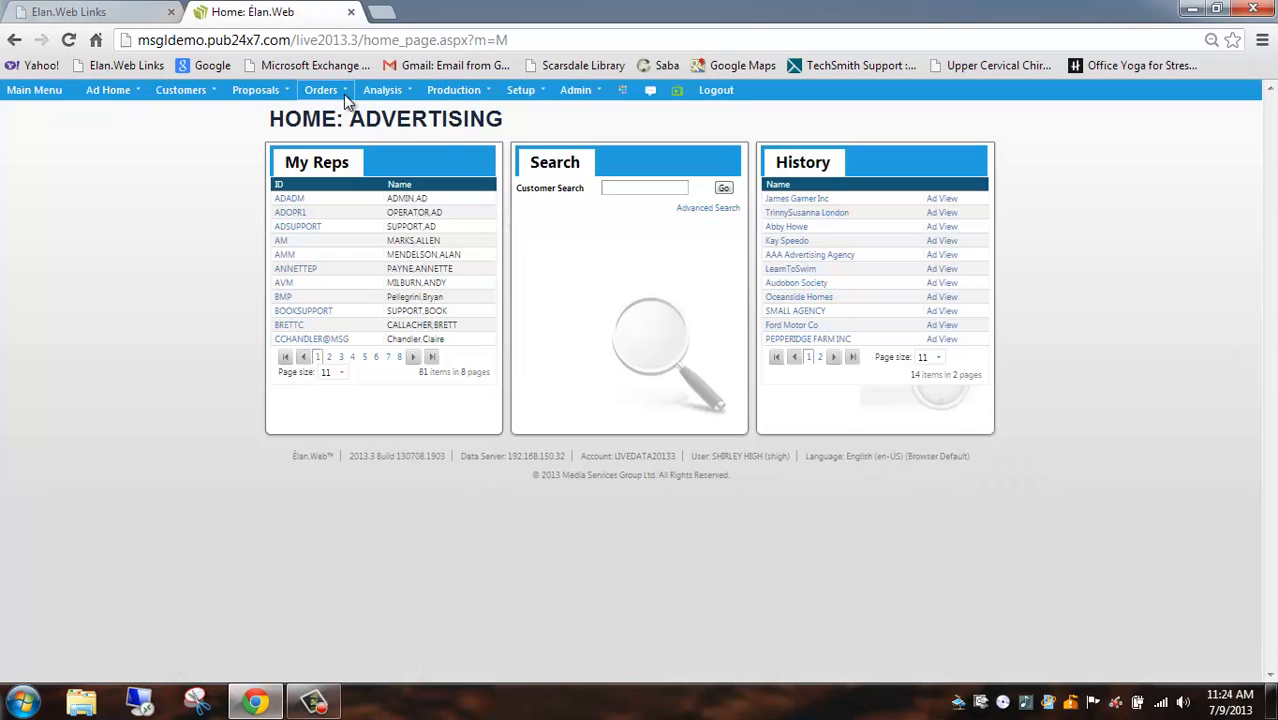
# Start a new print listing order and load the advertiser by entering its advertiser ID
pyautogui.click(328, 90)
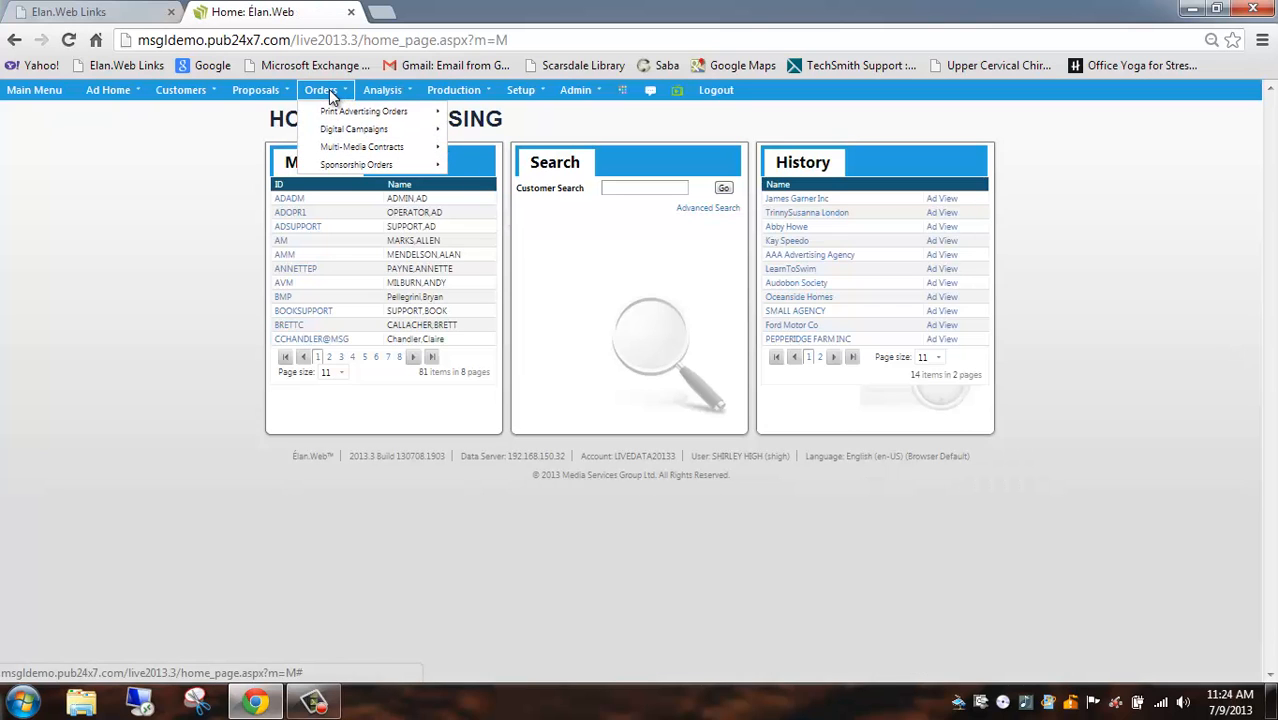
pyautogui.moveTo(345, 111)
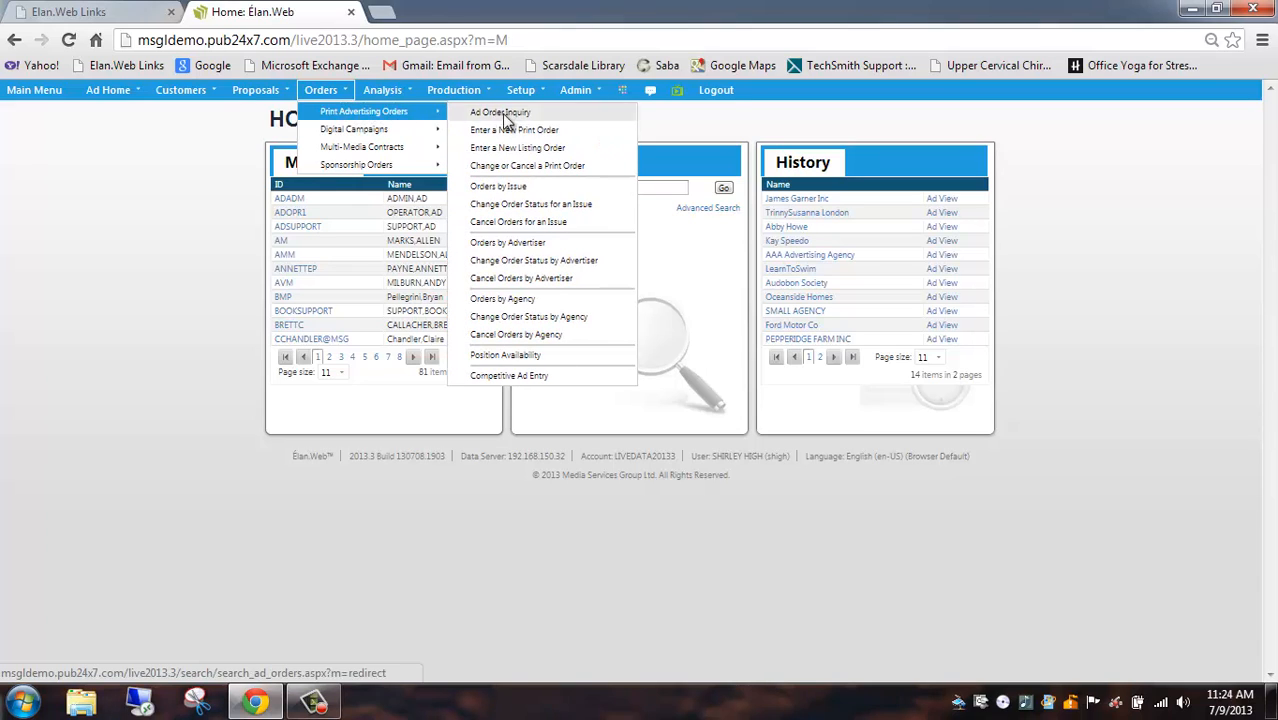
pyautogui.click(538, 152)
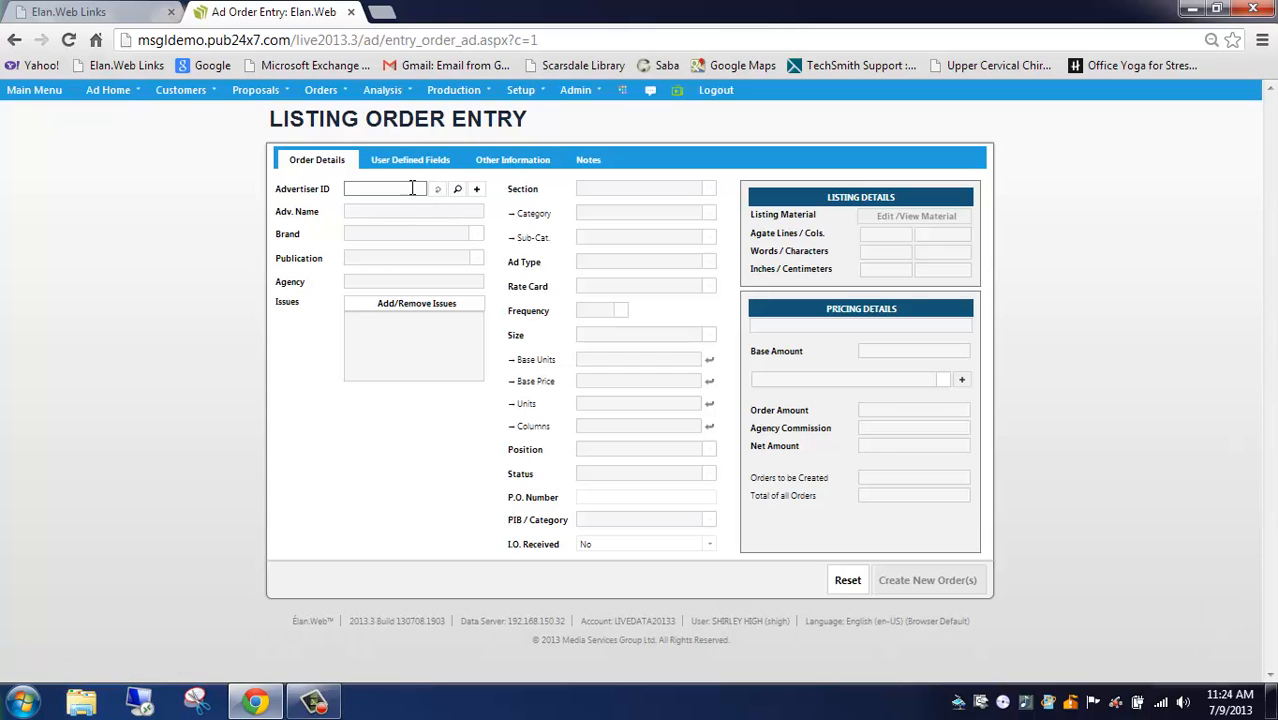
pyautogui.click(412, 188)
pyautogui.write('244425')
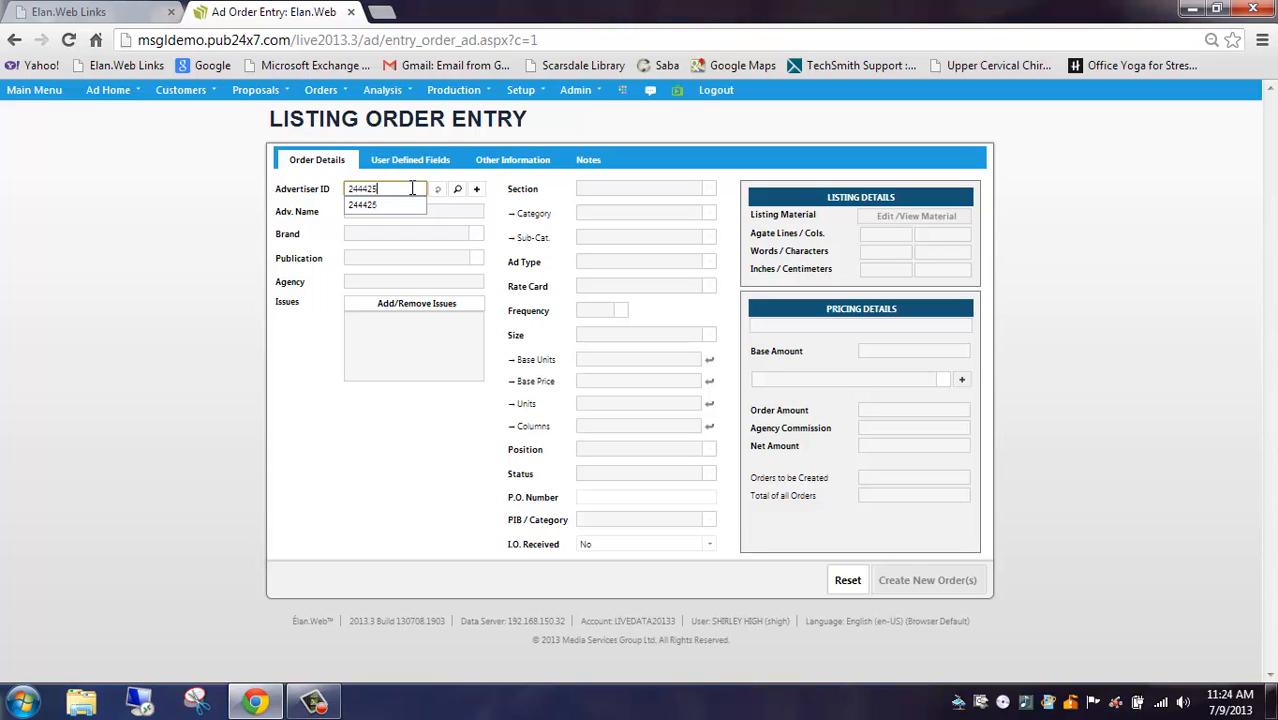
pyautogui.click(437, 190)
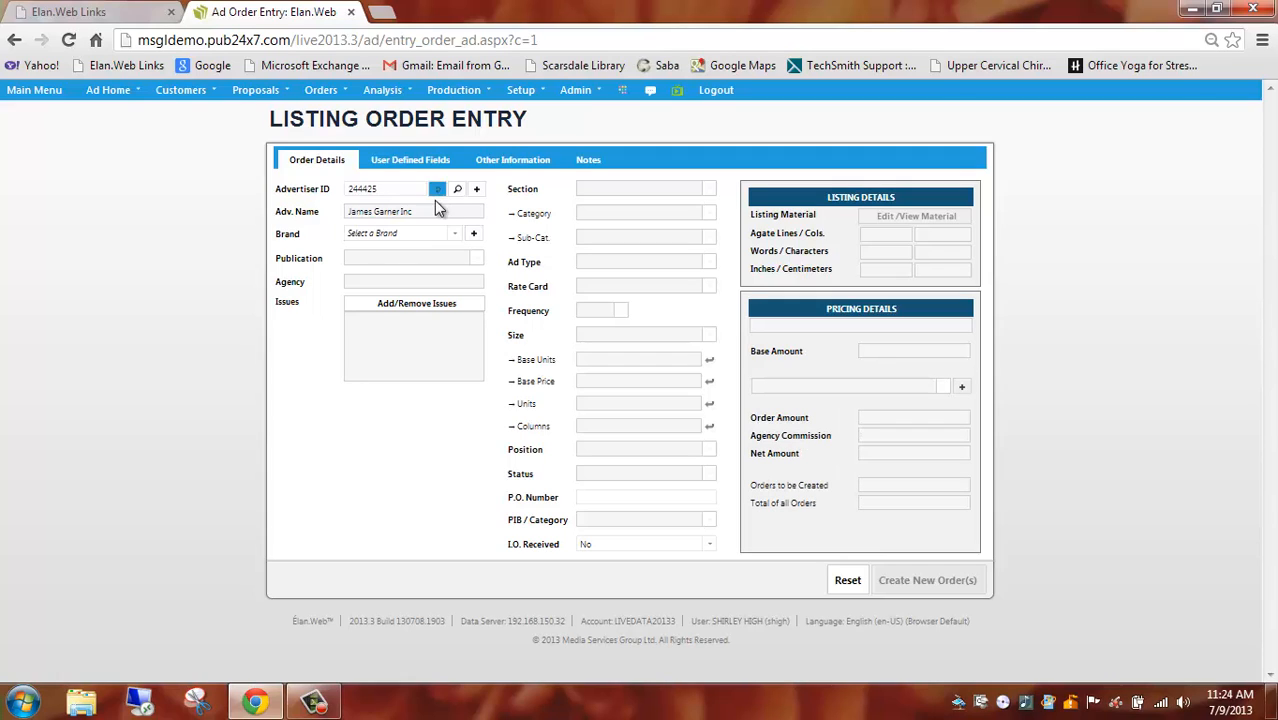
# Set the order's brand to Travel plans and its publication to Birds
pyautogui.click(455, 240)
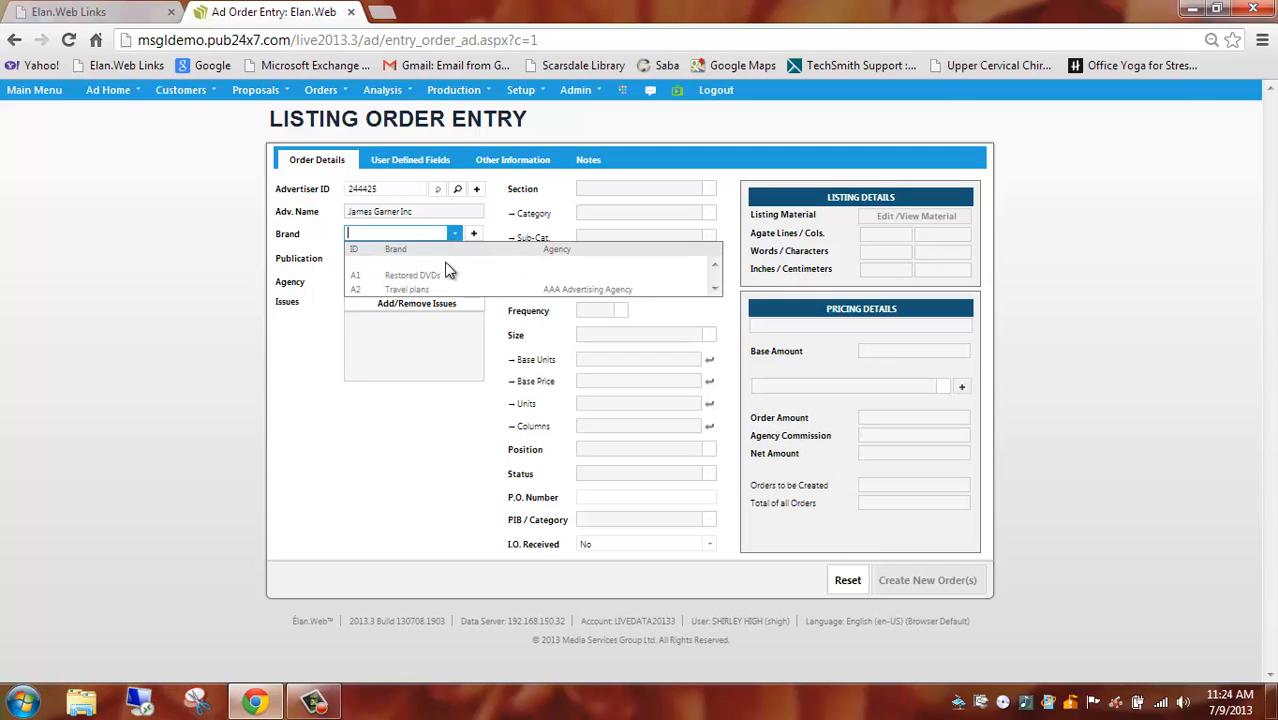
pyautogui.click(442, 292)
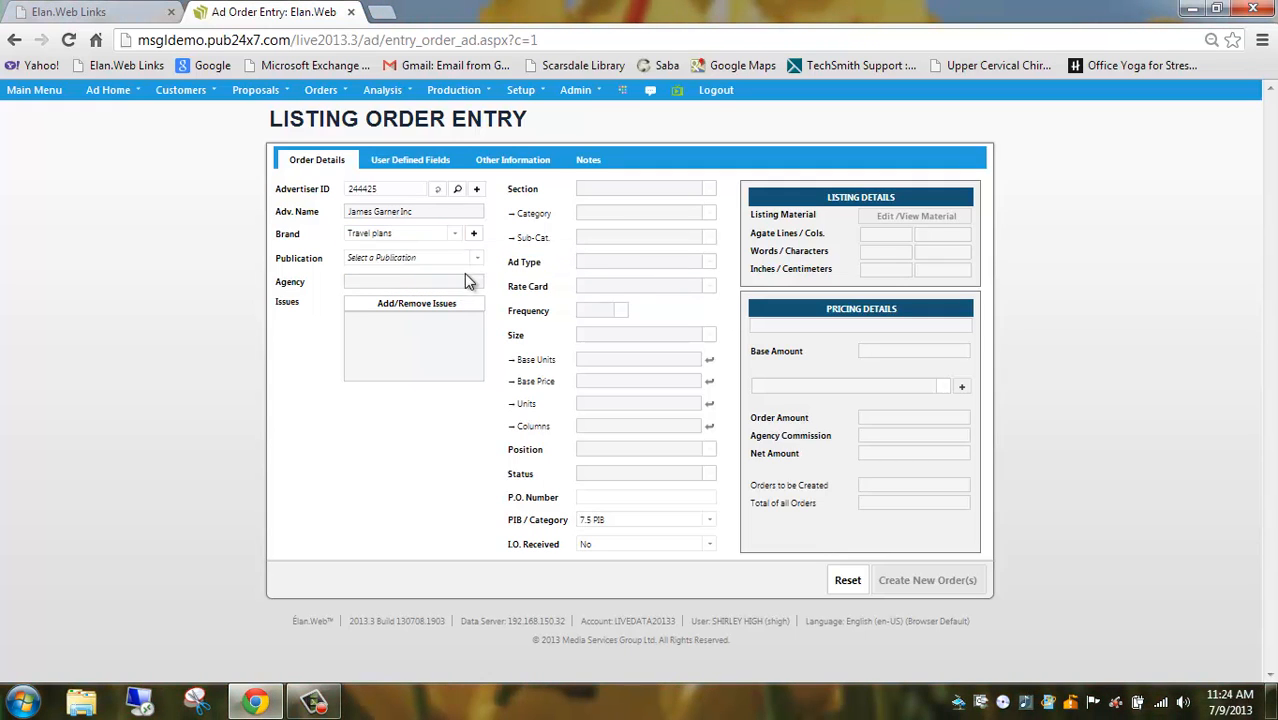
pyautogui.click(477, 258)
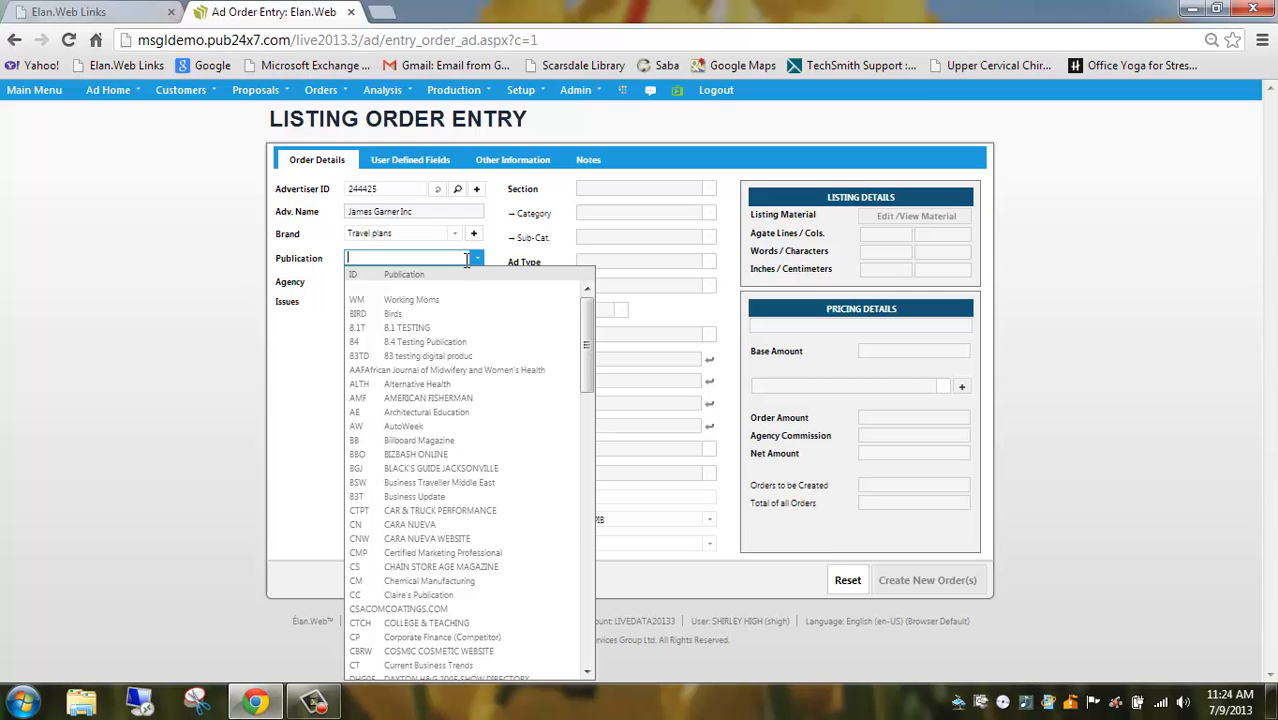
pyautogui.click(434, 314)
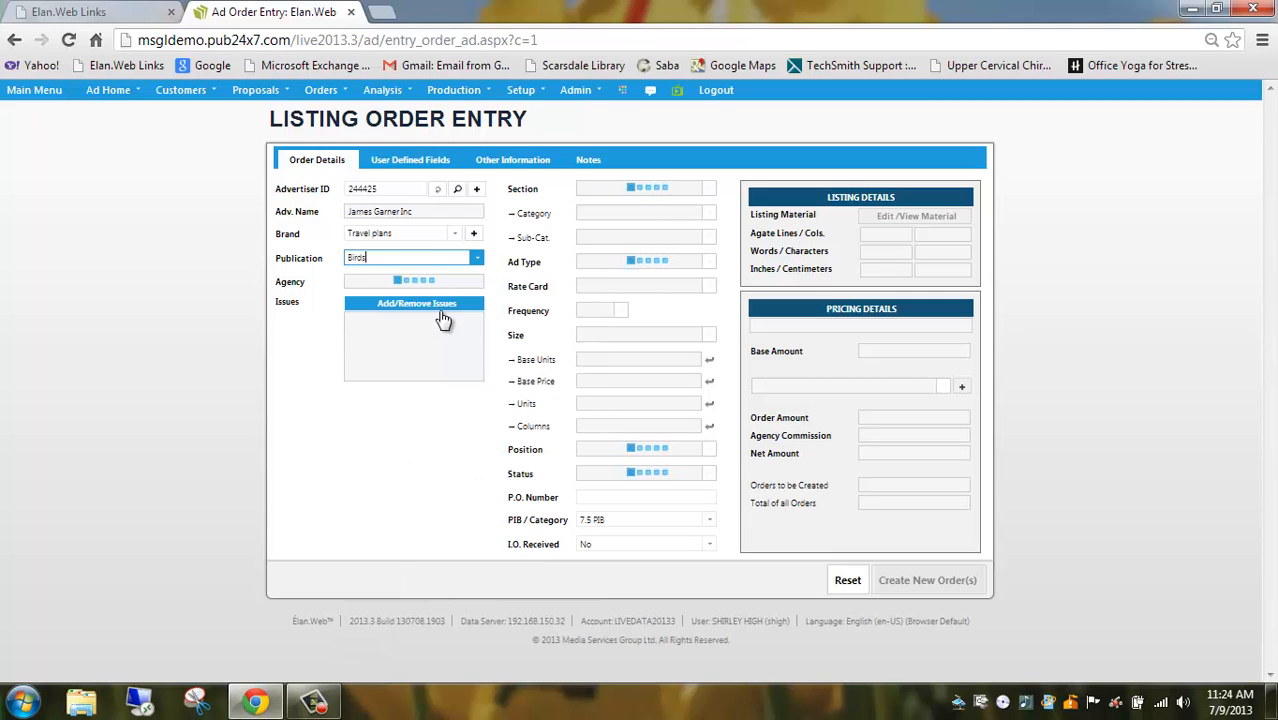
# Add issue 201308 and the Special Edition 1 edition to the order
pyautogui.click(441, 313)
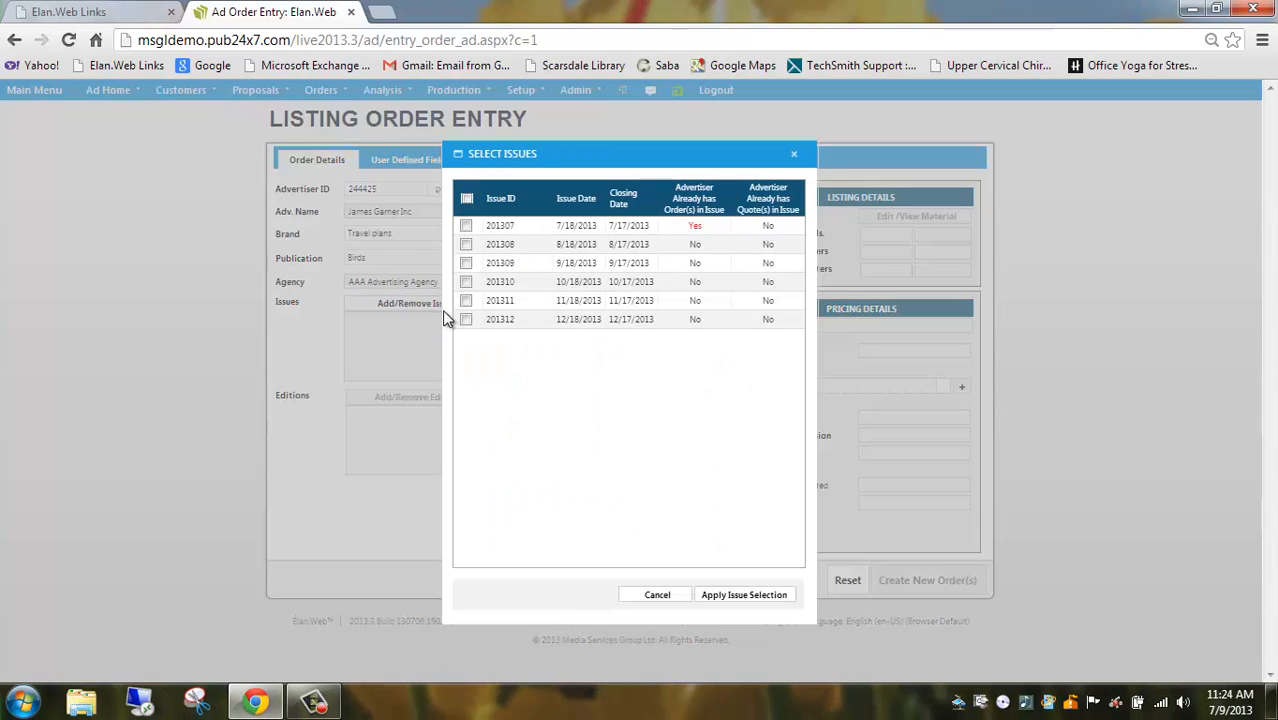
pyautogui.click(466, 244)
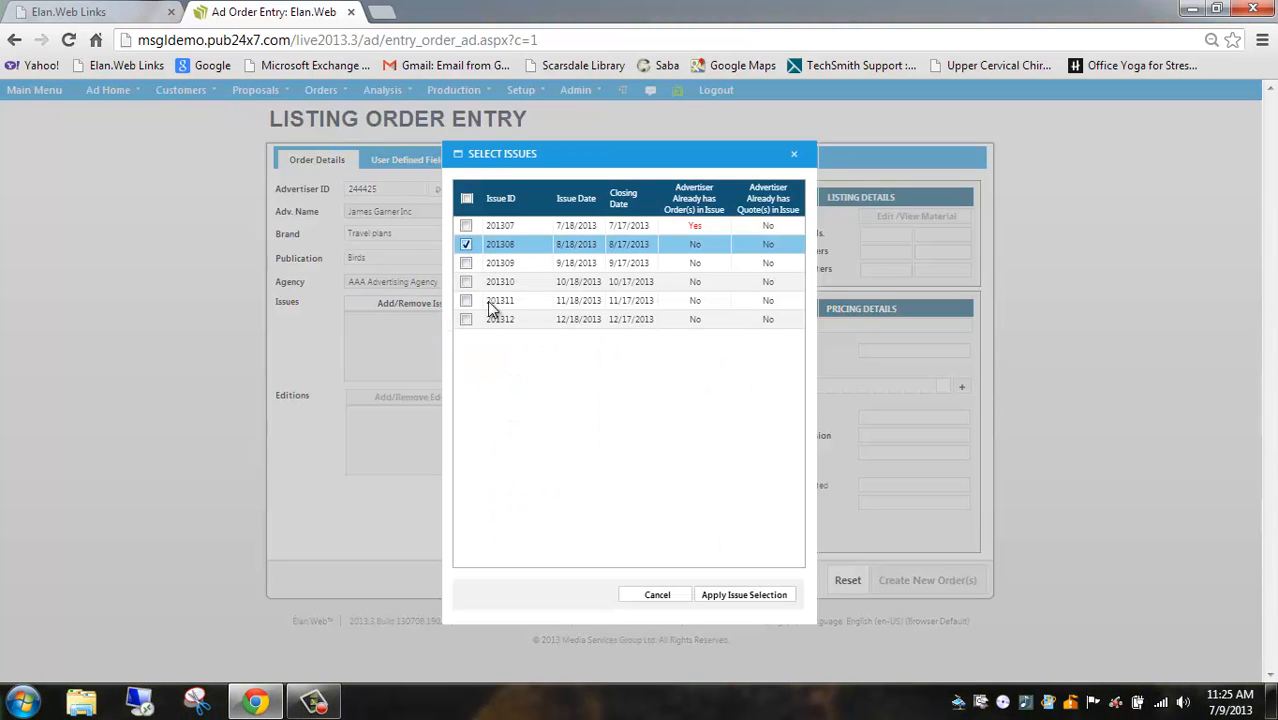
pyautogui.click(735, 597)
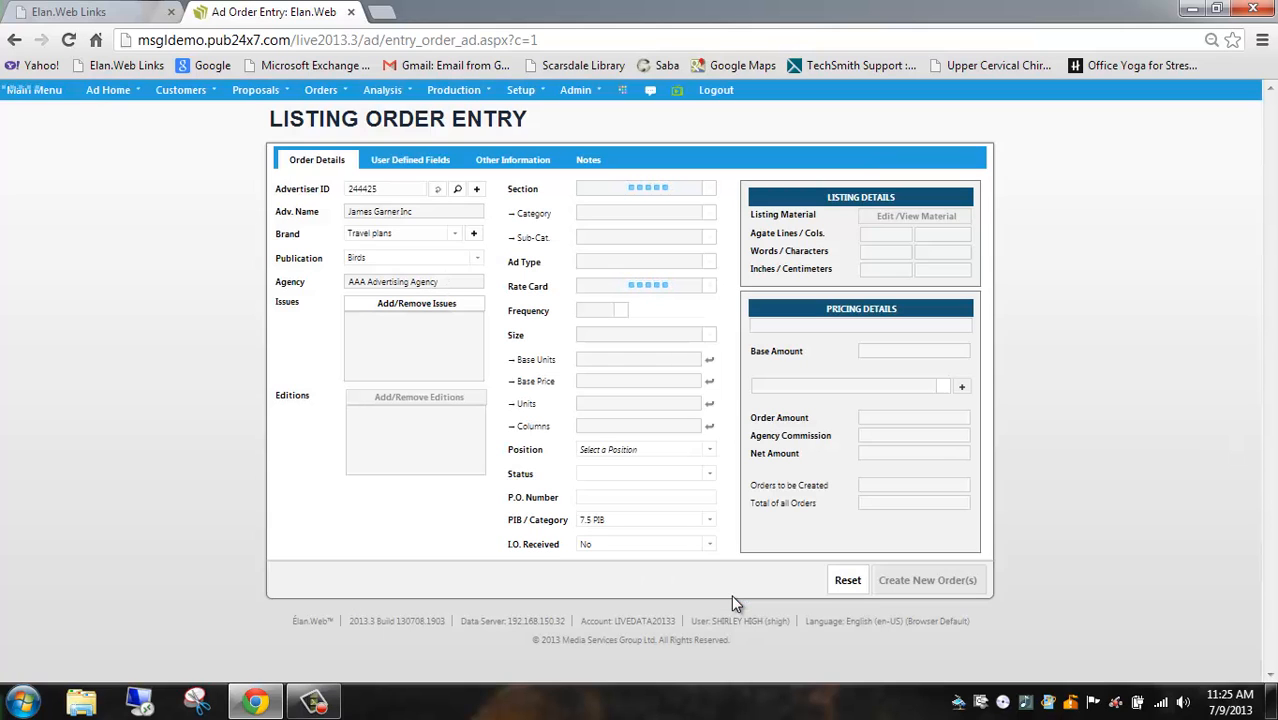
pyautogui.click(422, 399)
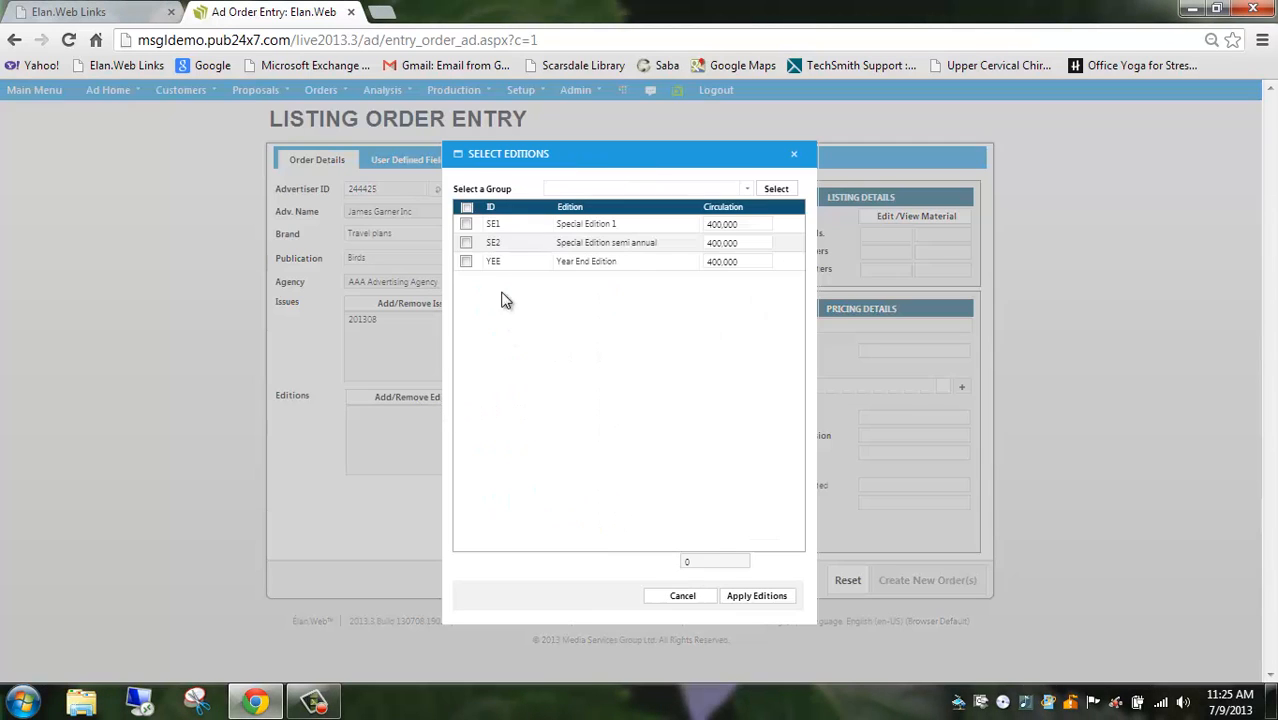
pyautogui.click(466, 224)
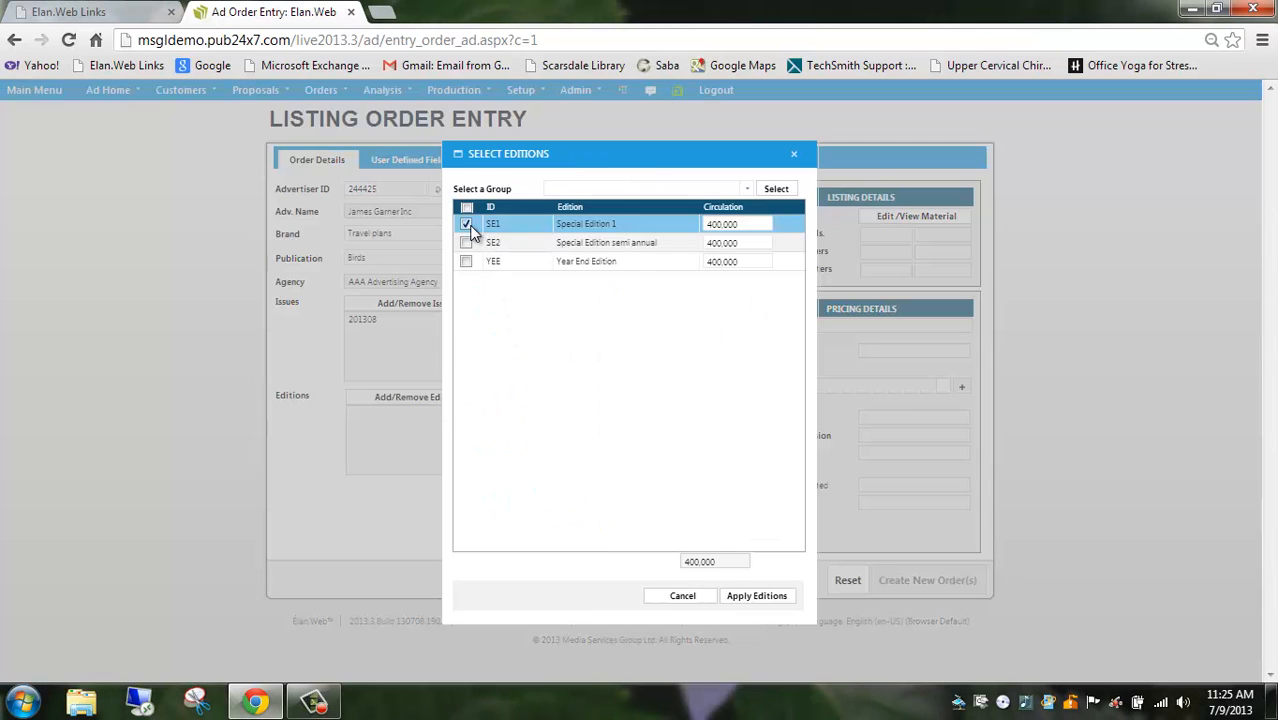
pyautogui.click(748, 598)
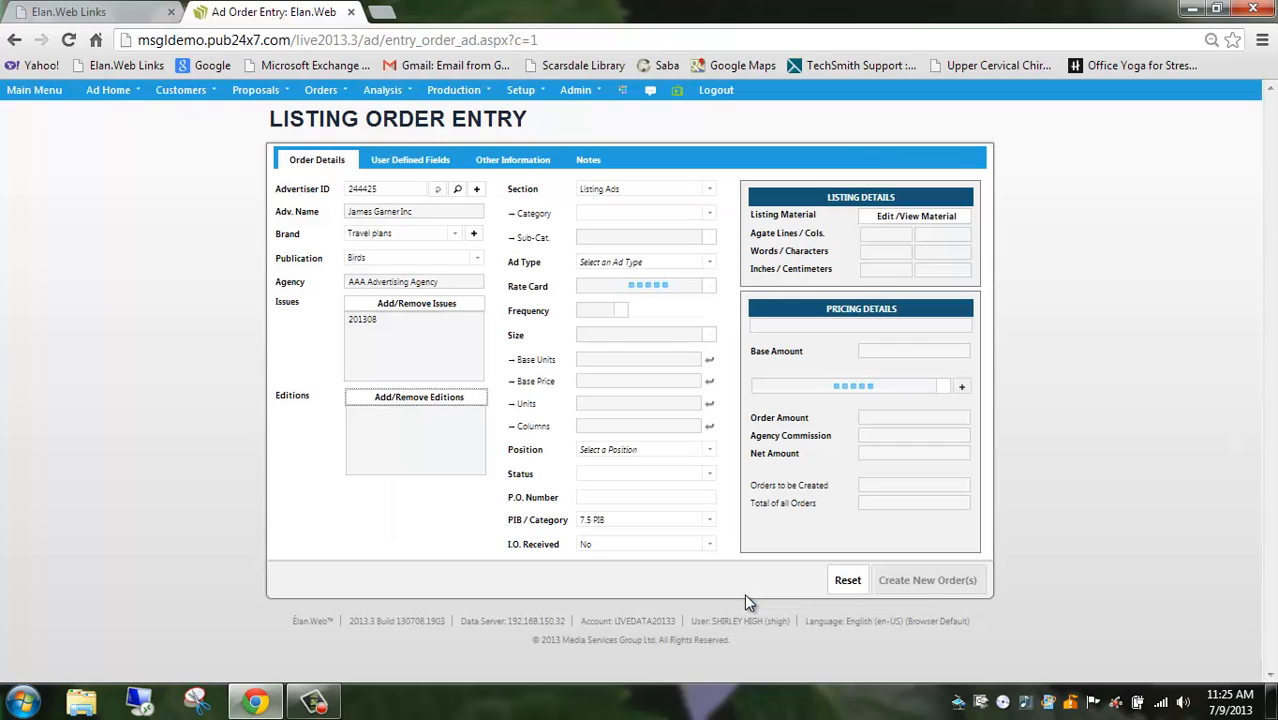
# Keep the Listing Ads section and set the category to For Sale with the sub-category Bird Watching Equip
pyautogui.click(709, 191)
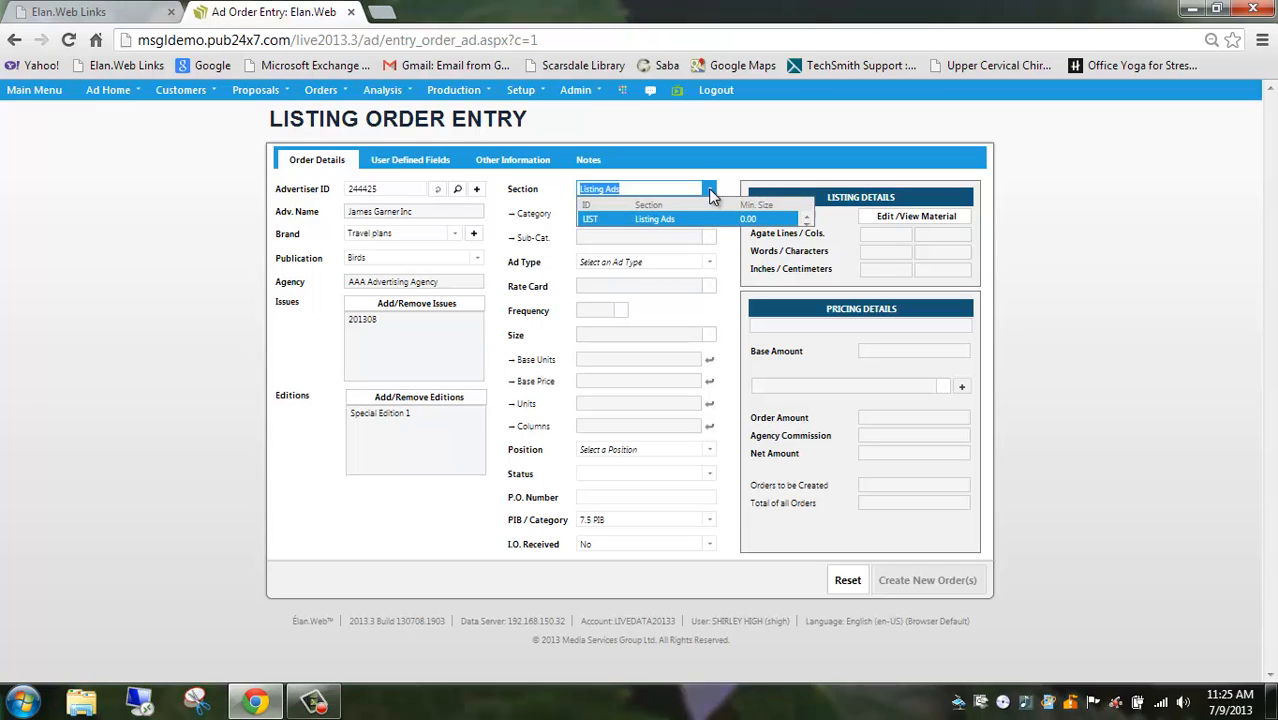
pyautogui.click(709, 191)
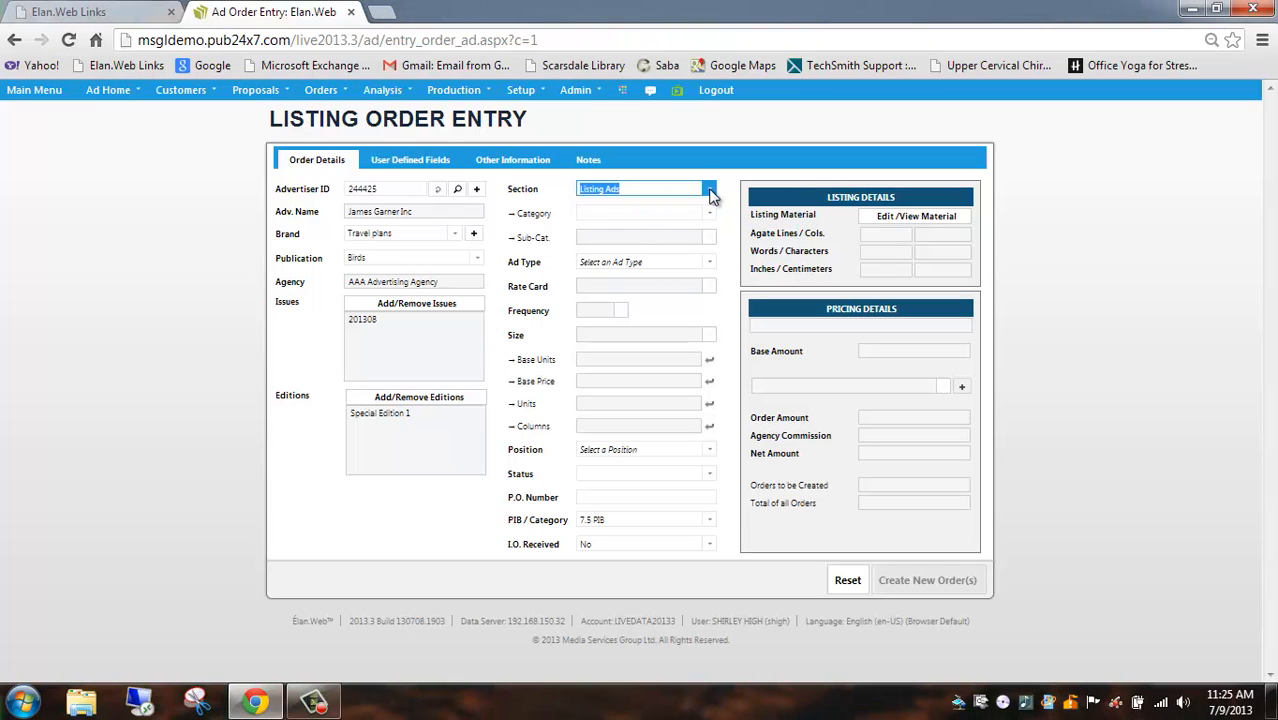
pyautogui.click(710, 211)
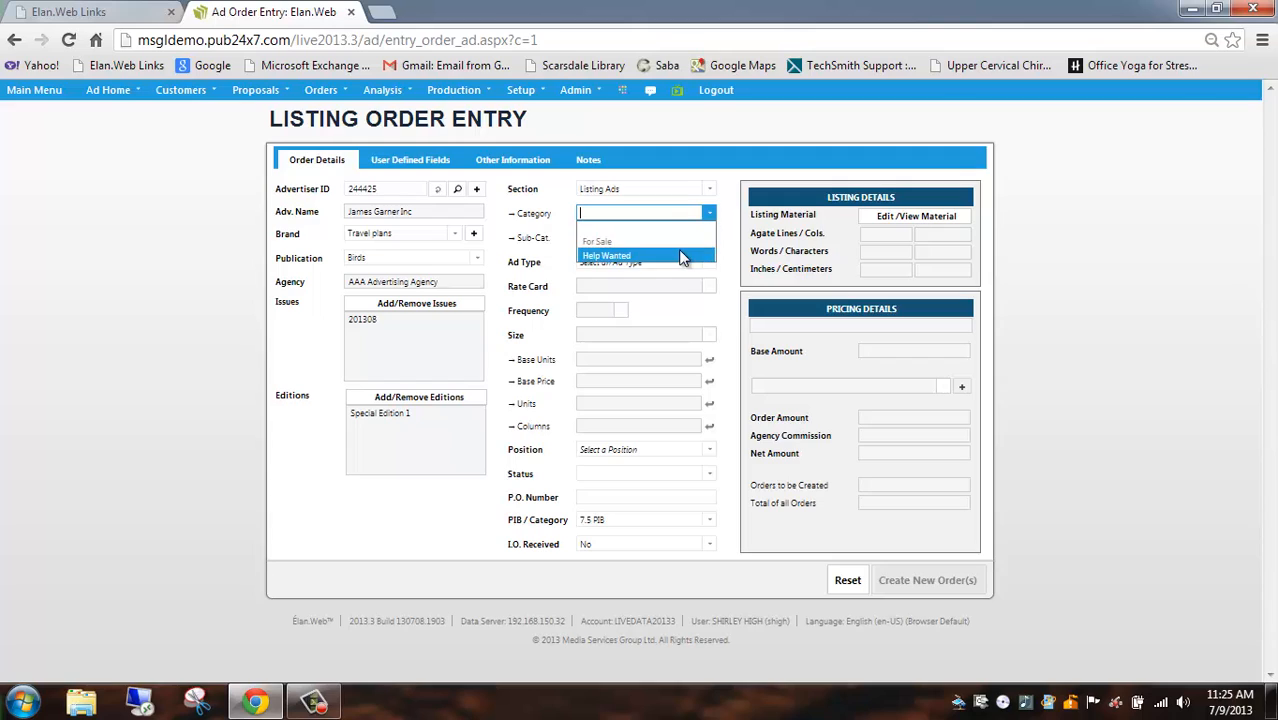
pyautogui.click(680, 242)
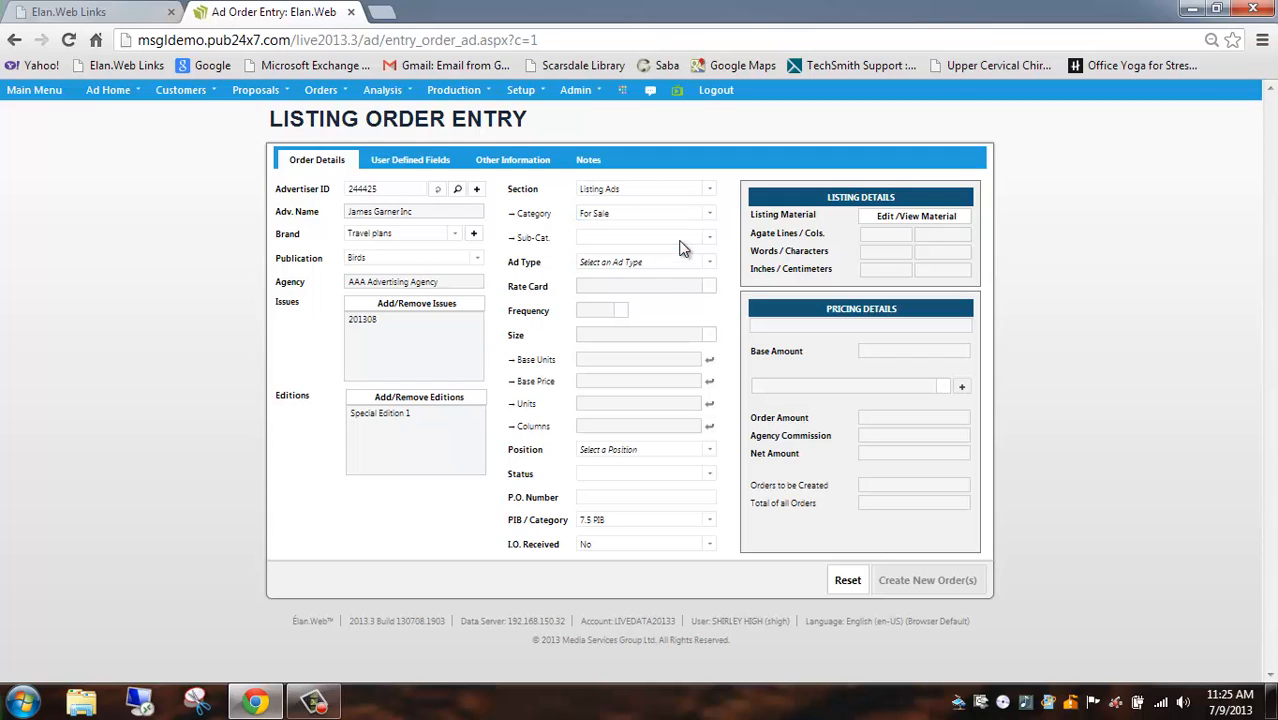
pyautogui.click(709, 241)
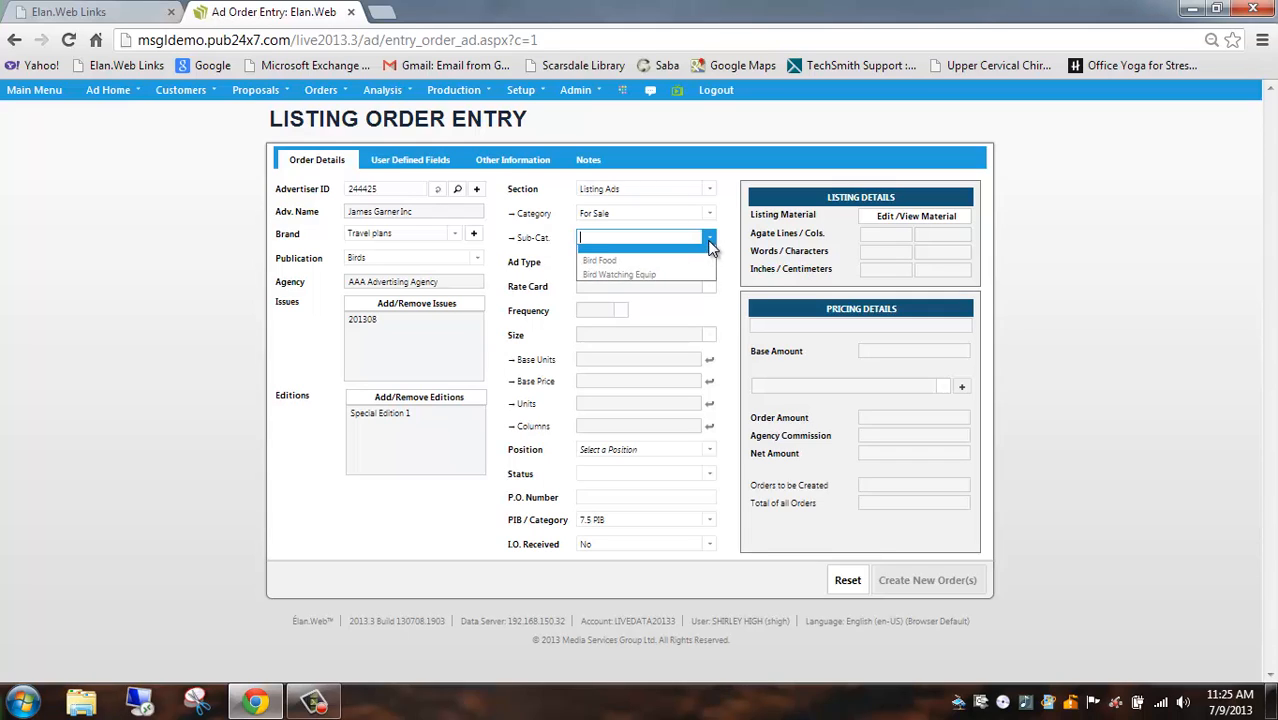
pyautogui.click(672, 280)
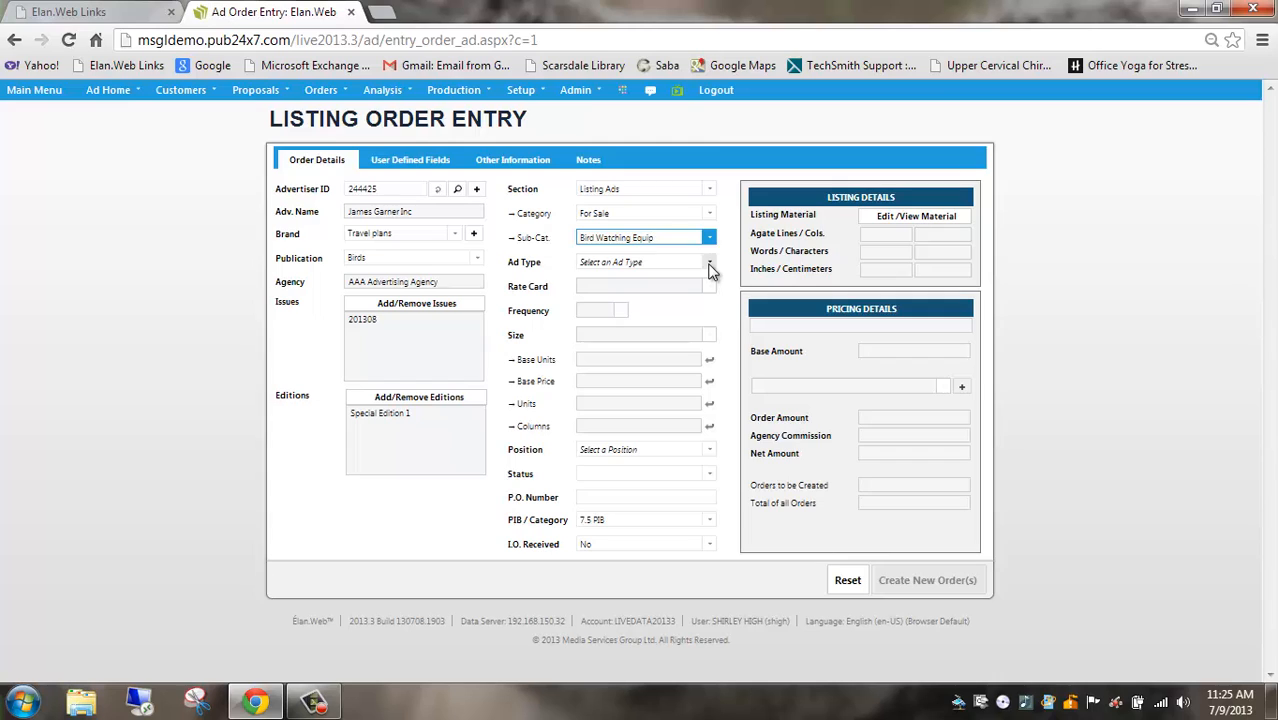
# Set the ad type to Listing Text and choose New Material as the classified entry's material option
pyautogui.click(709, 263)
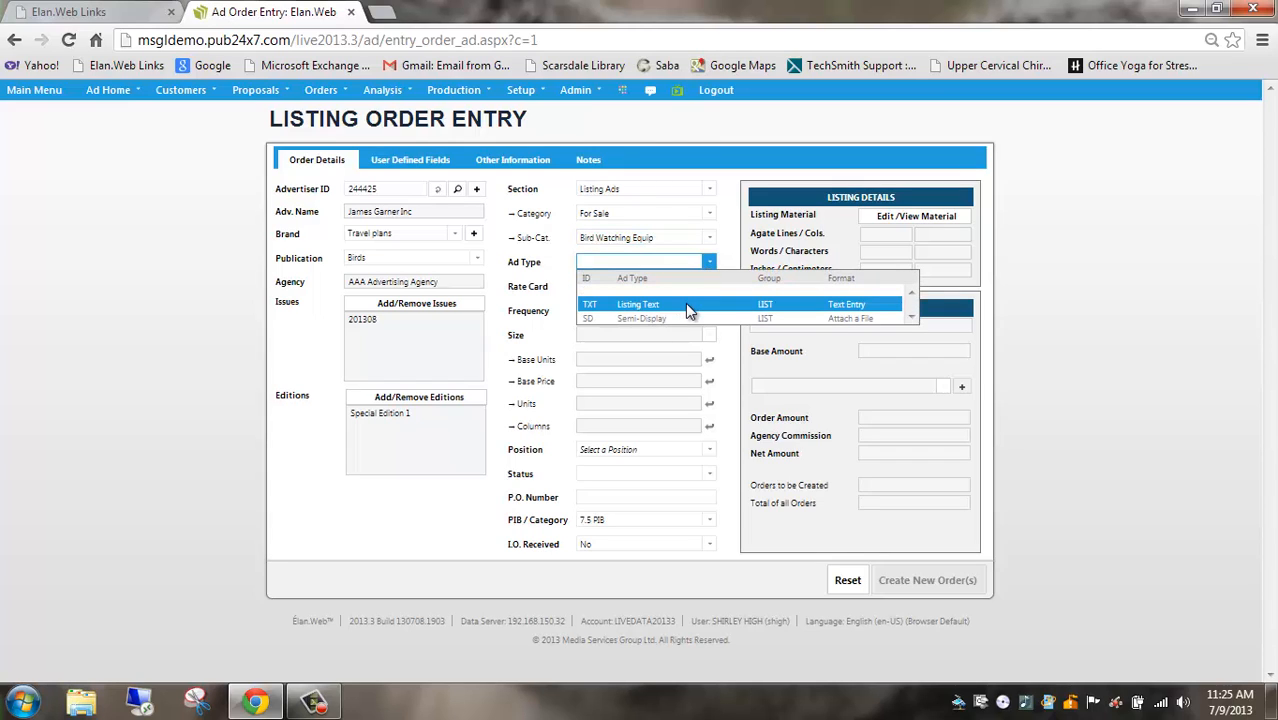
pyautogui.click(687, 310)
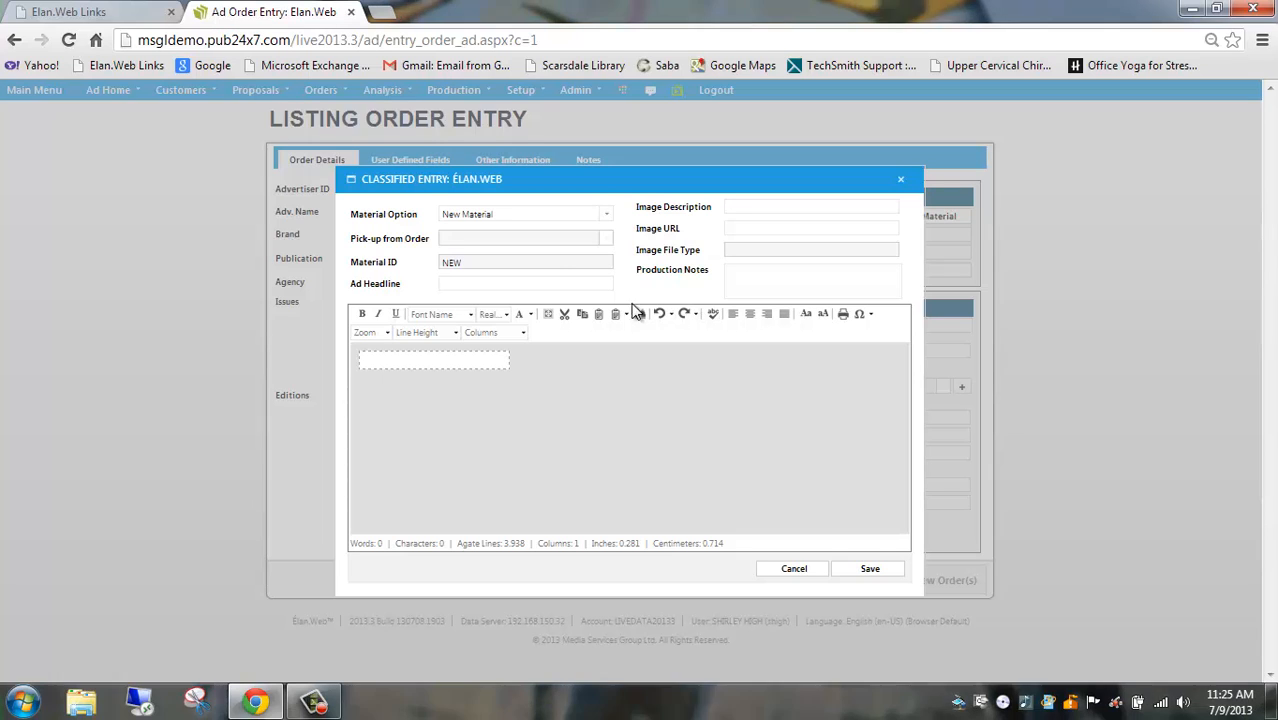
pyautogui.click(607, 213)
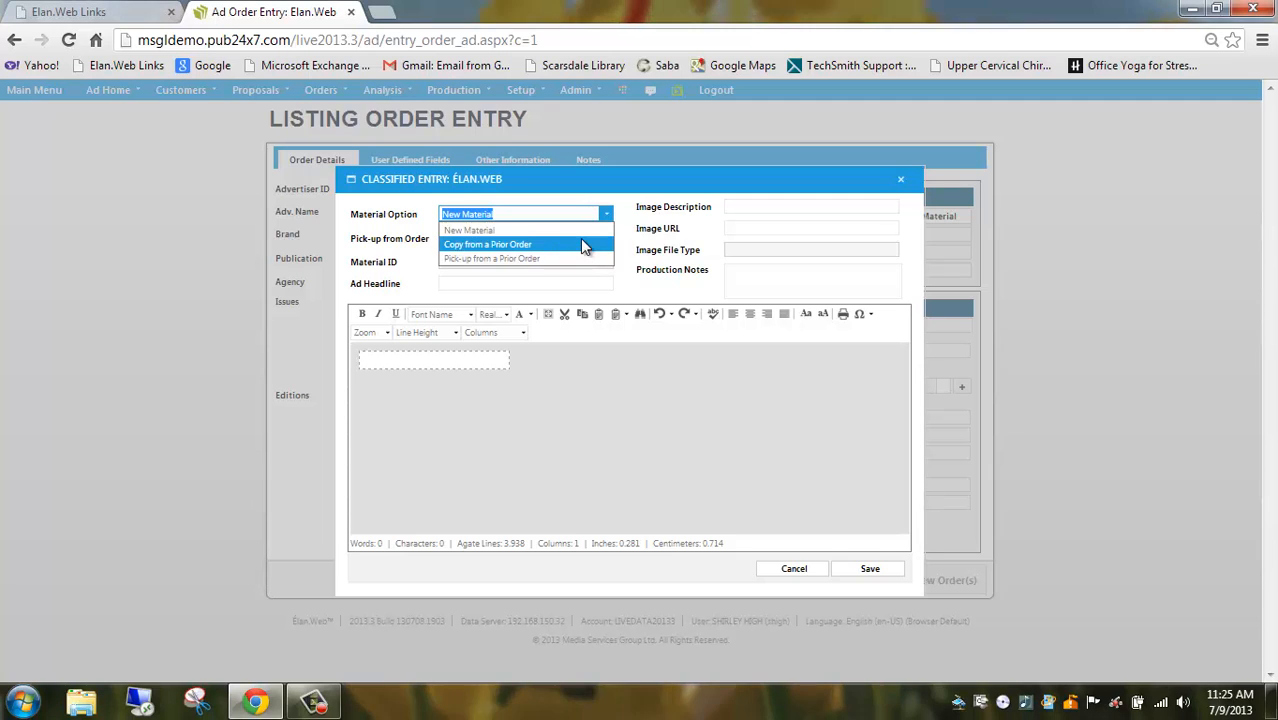
pyautogui.click(584, 233)
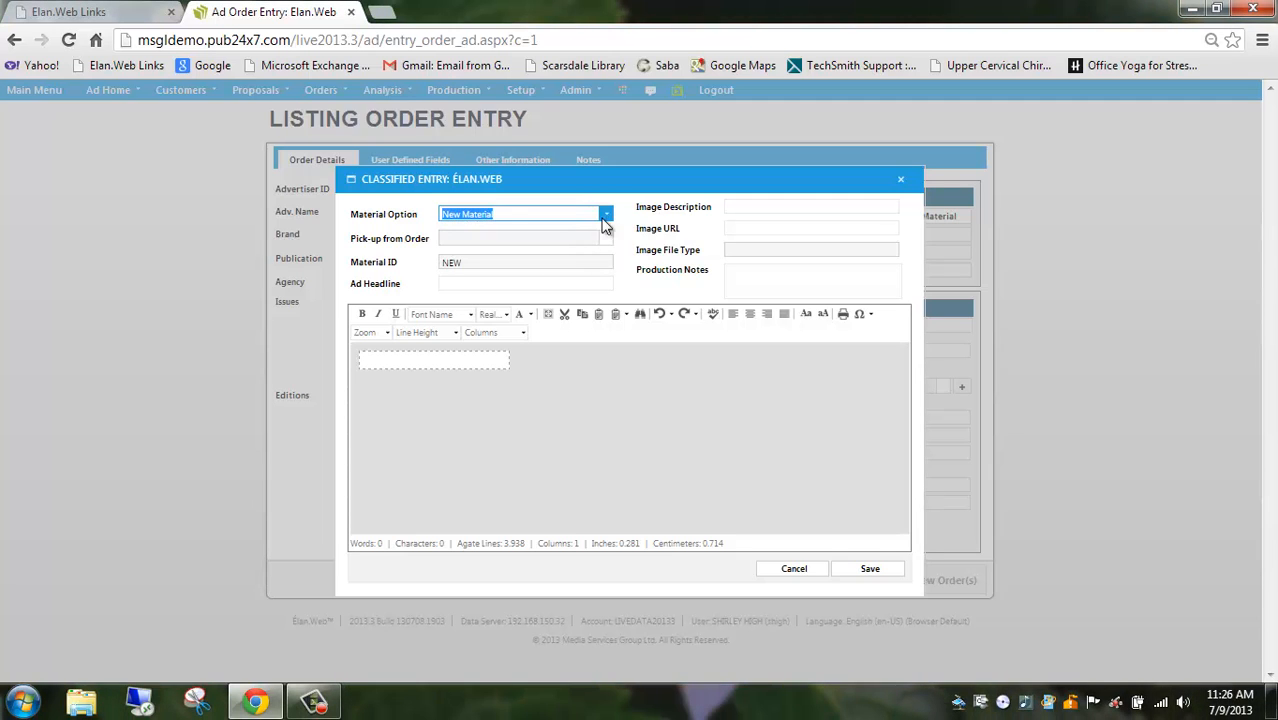
pyautogui.click(555, 239)
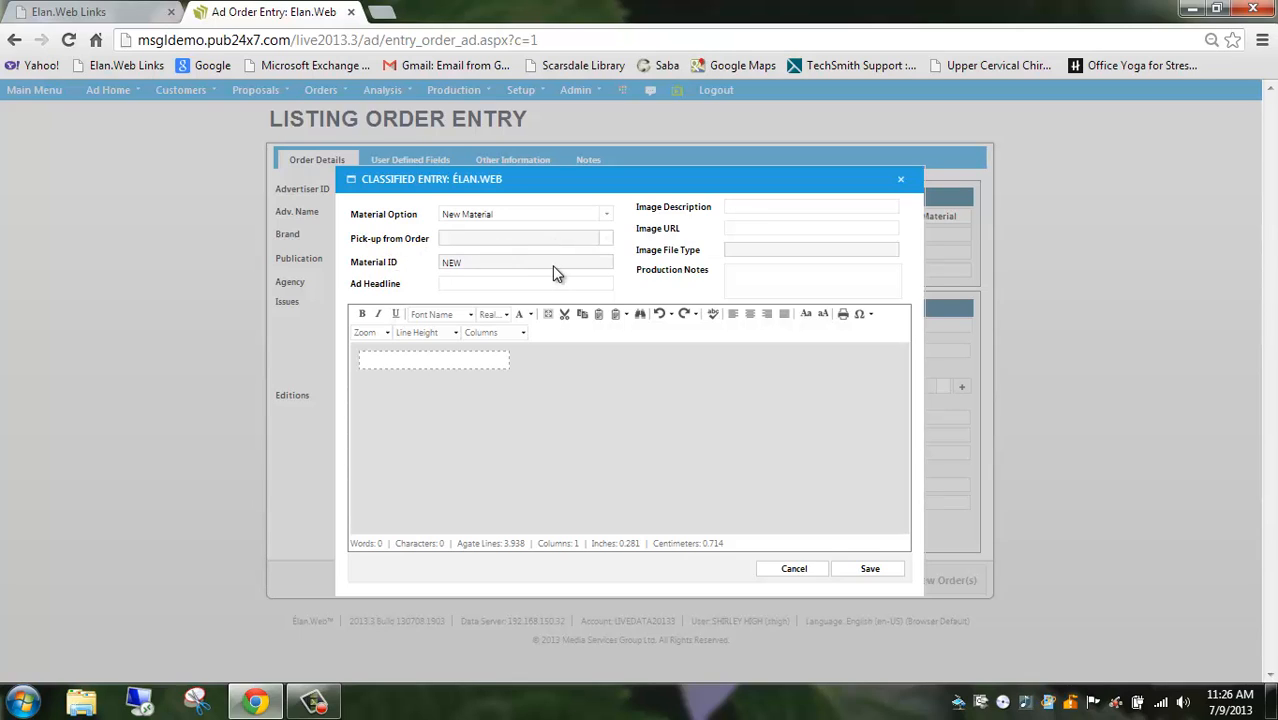
# Enter "Bird watching made easy" as the ad headline
pyautogui.click(488, 282)
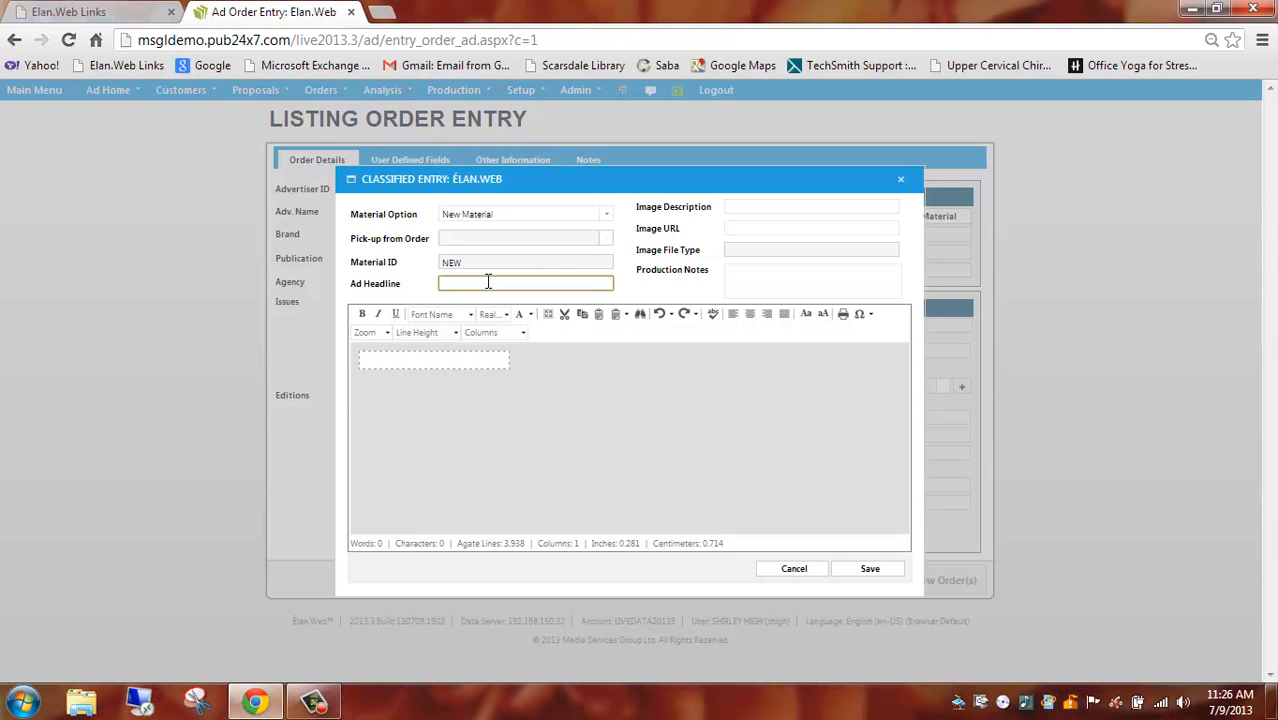
pyautogui.write('Bird watching made easy')
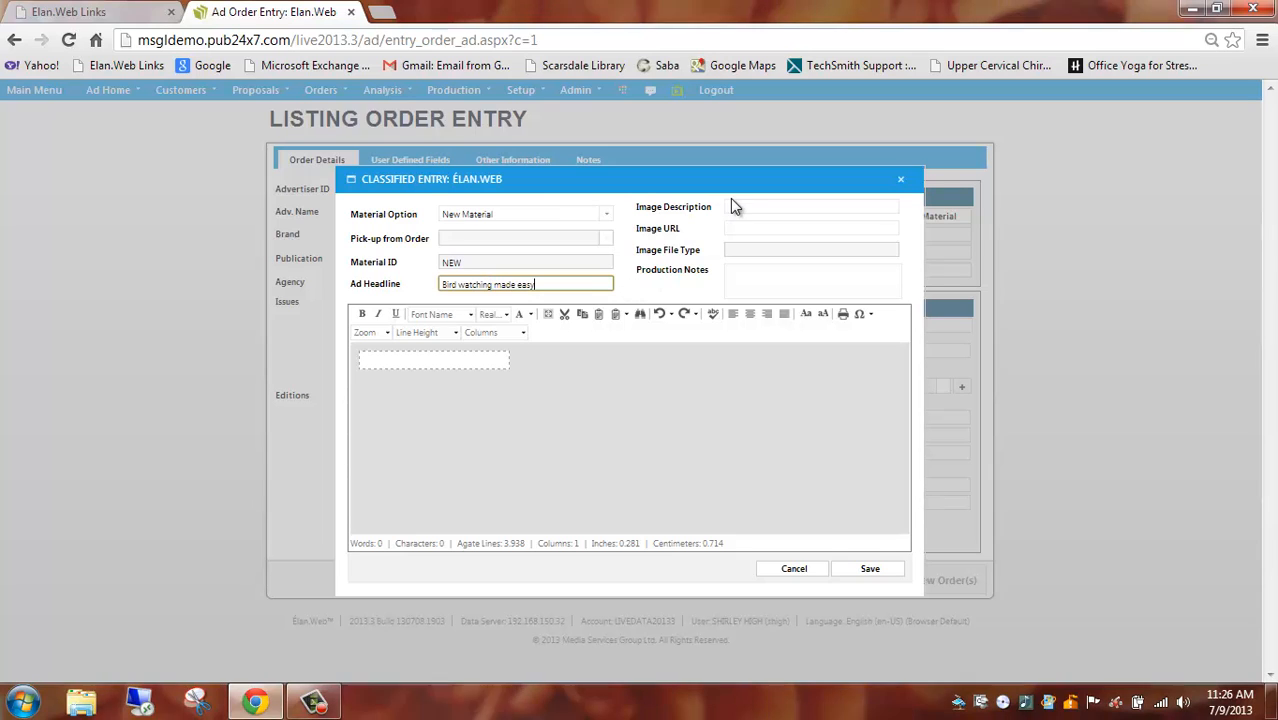
# Paste the bird-watching.jpg web address as the image URL and describe the image as "Bird"
pyautogui.click(739, 229)
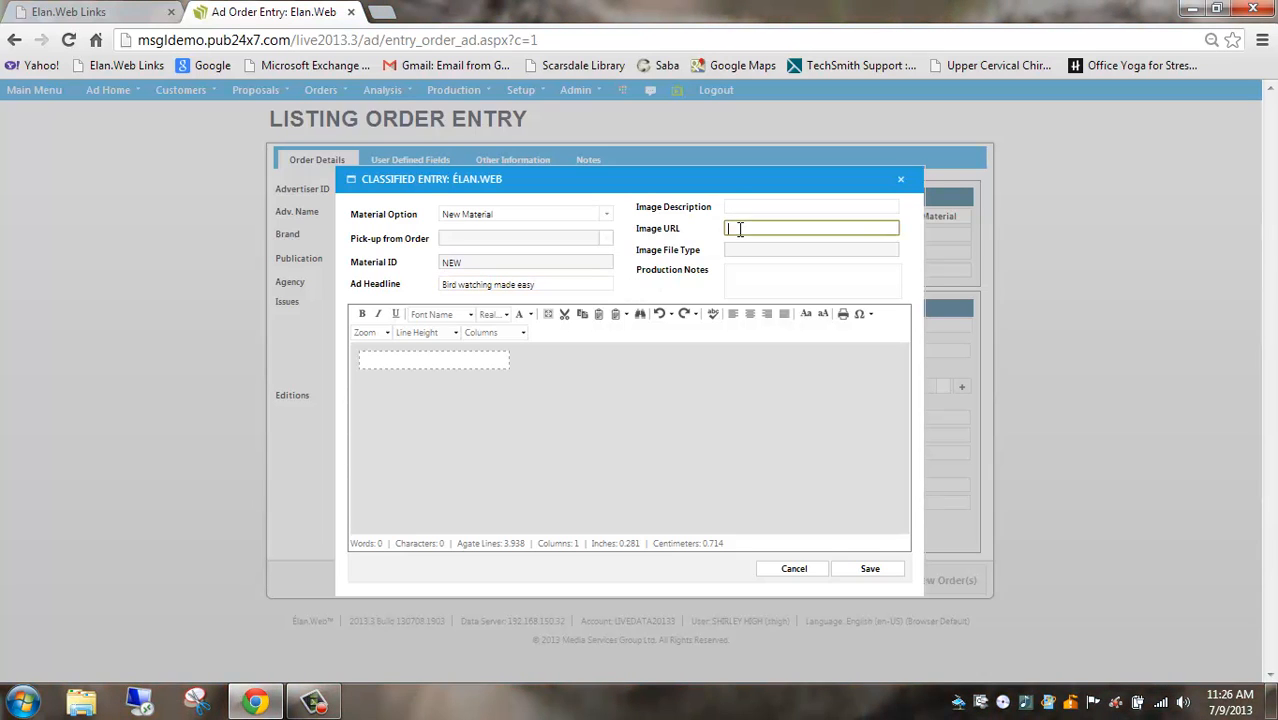
pyautogui.hotkey('ctrl', 'v')
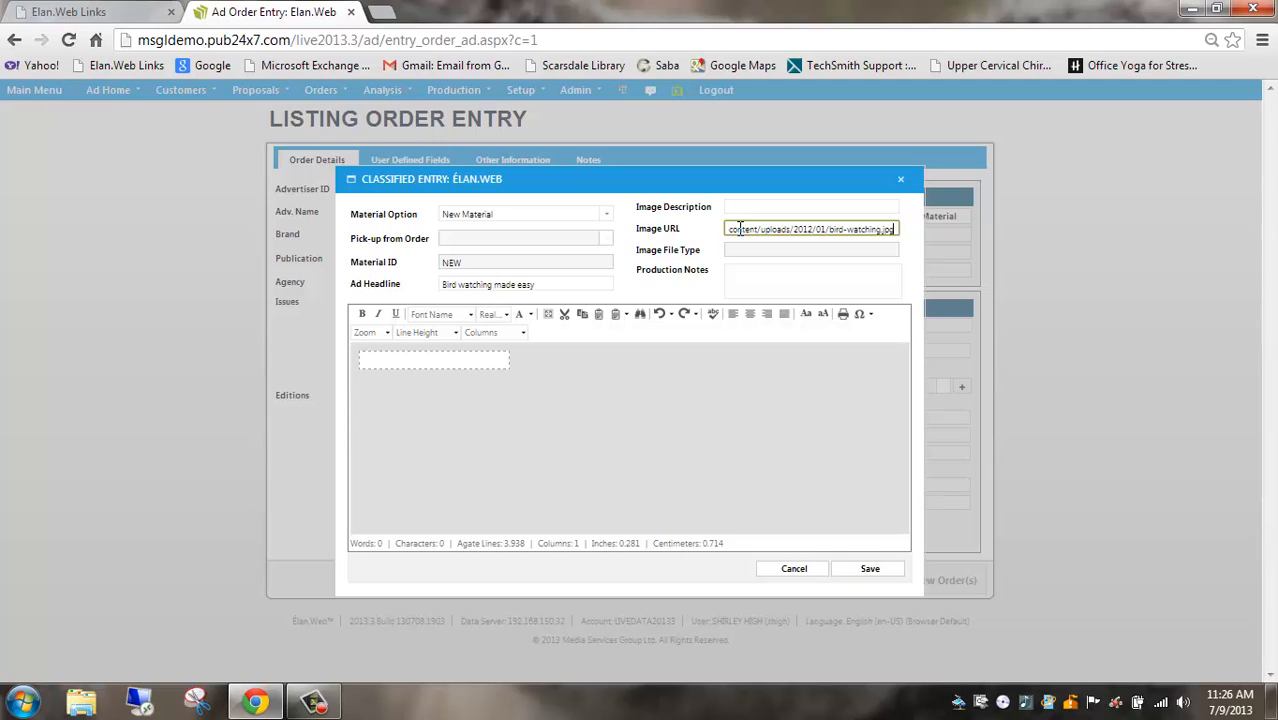
pyautogui.click(740, 208)
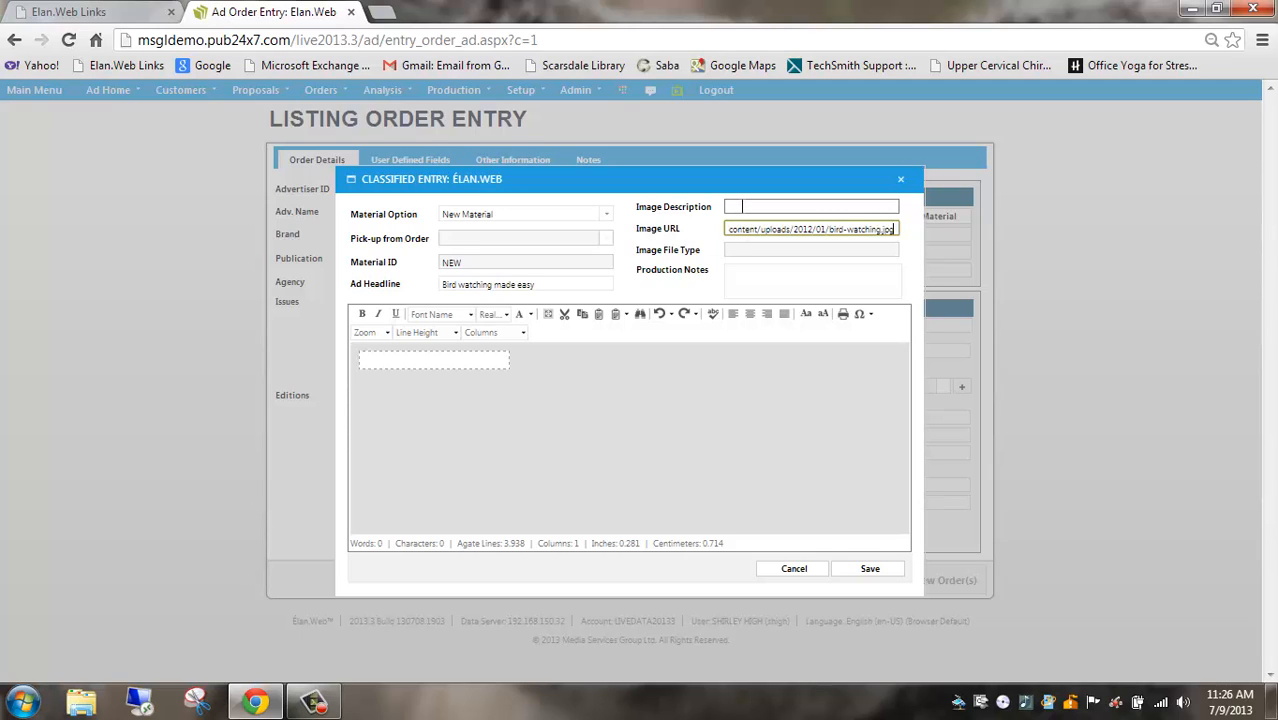
pyautogui.click(741, 206)
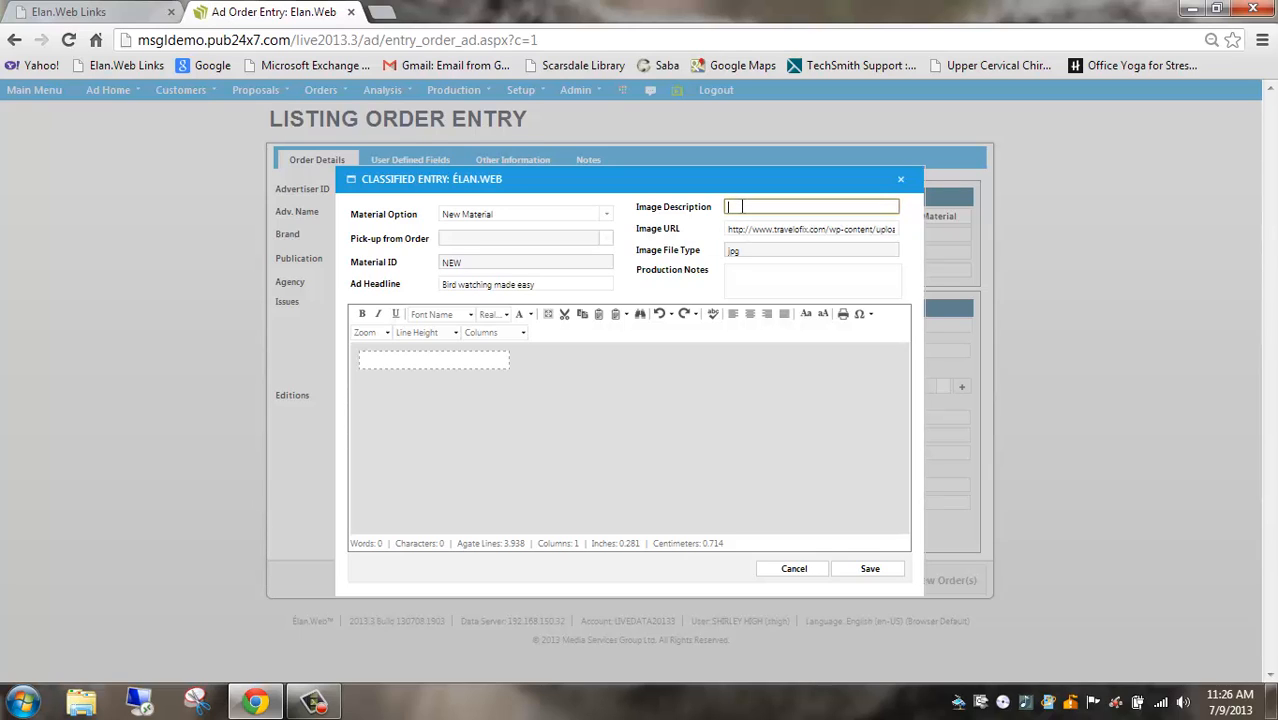
pyautogui.write('Bird')
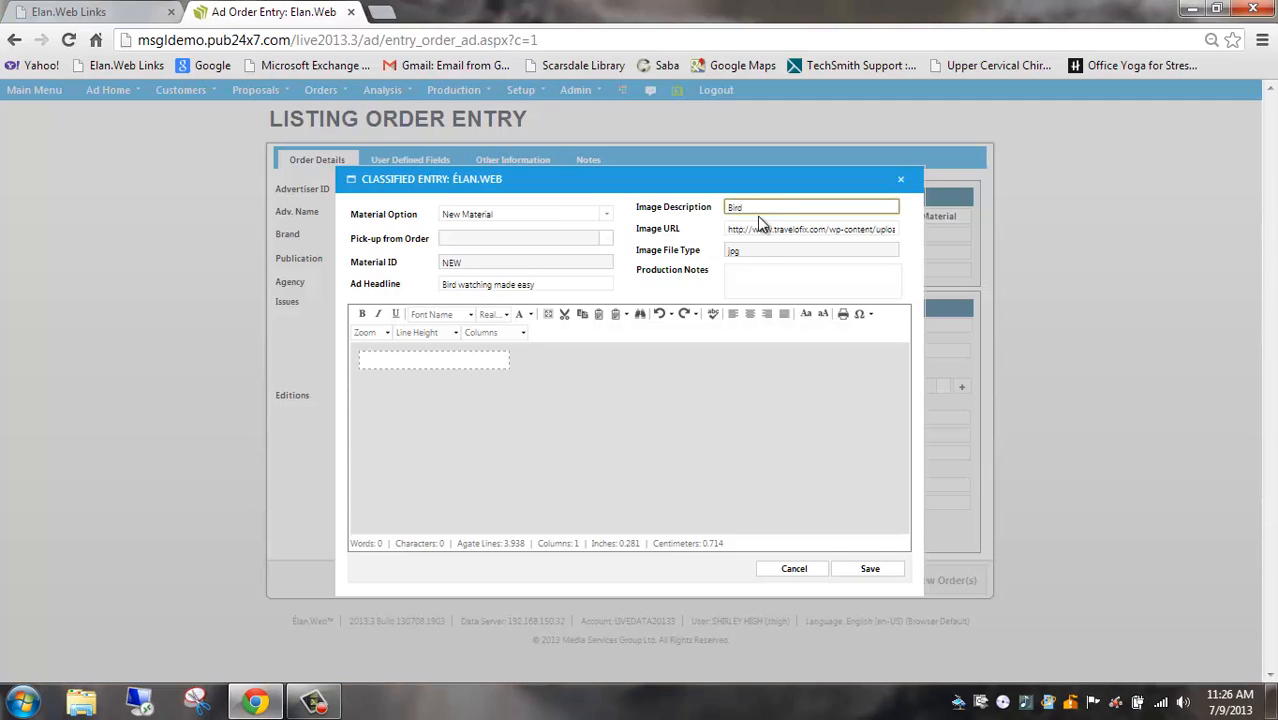
# Enter "Listing Ad" as the body text of the classified entry, leaving the production notes empty
pyautogui.click(765, 276)
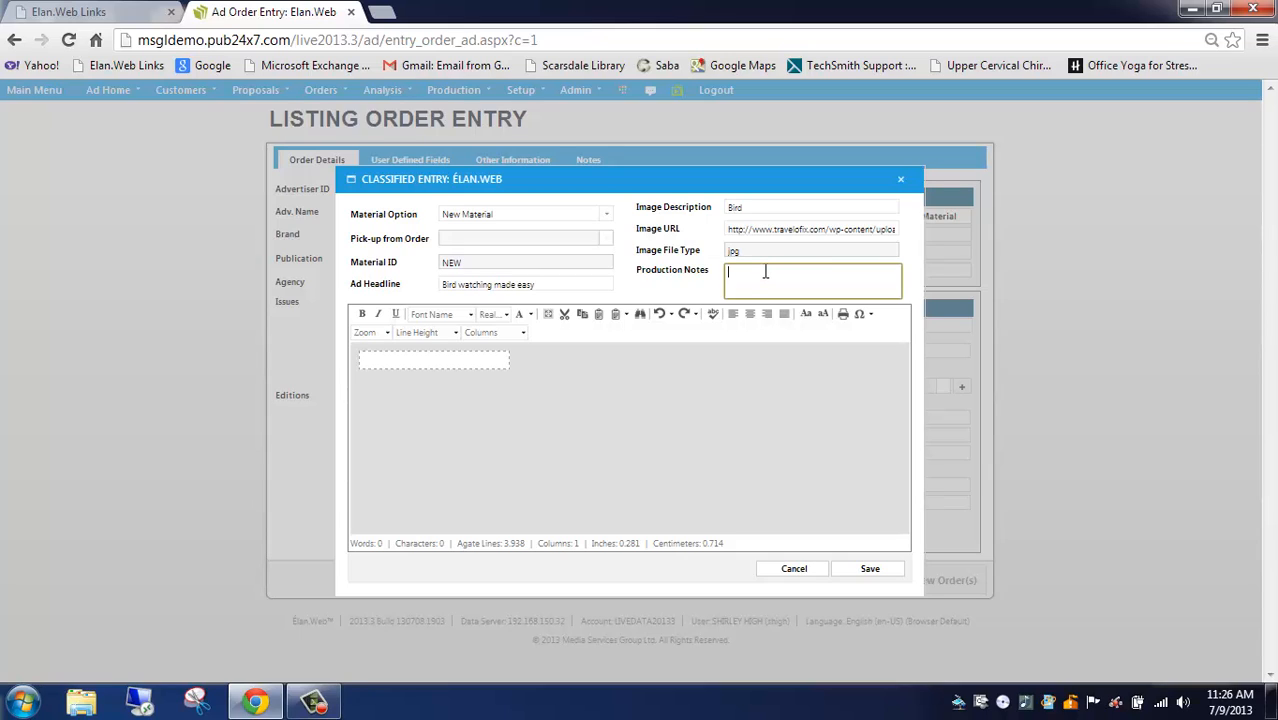
pyautogui.click(406, 362)
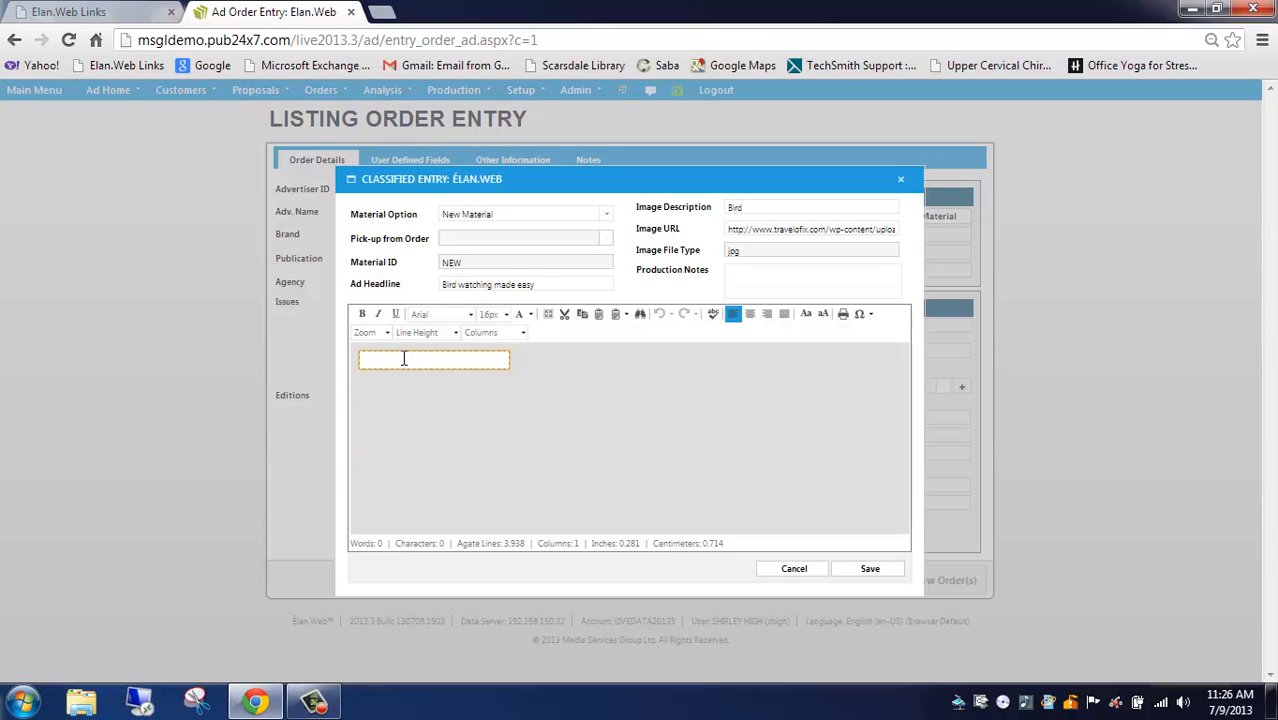
pyautogui.write('Listing Ad')
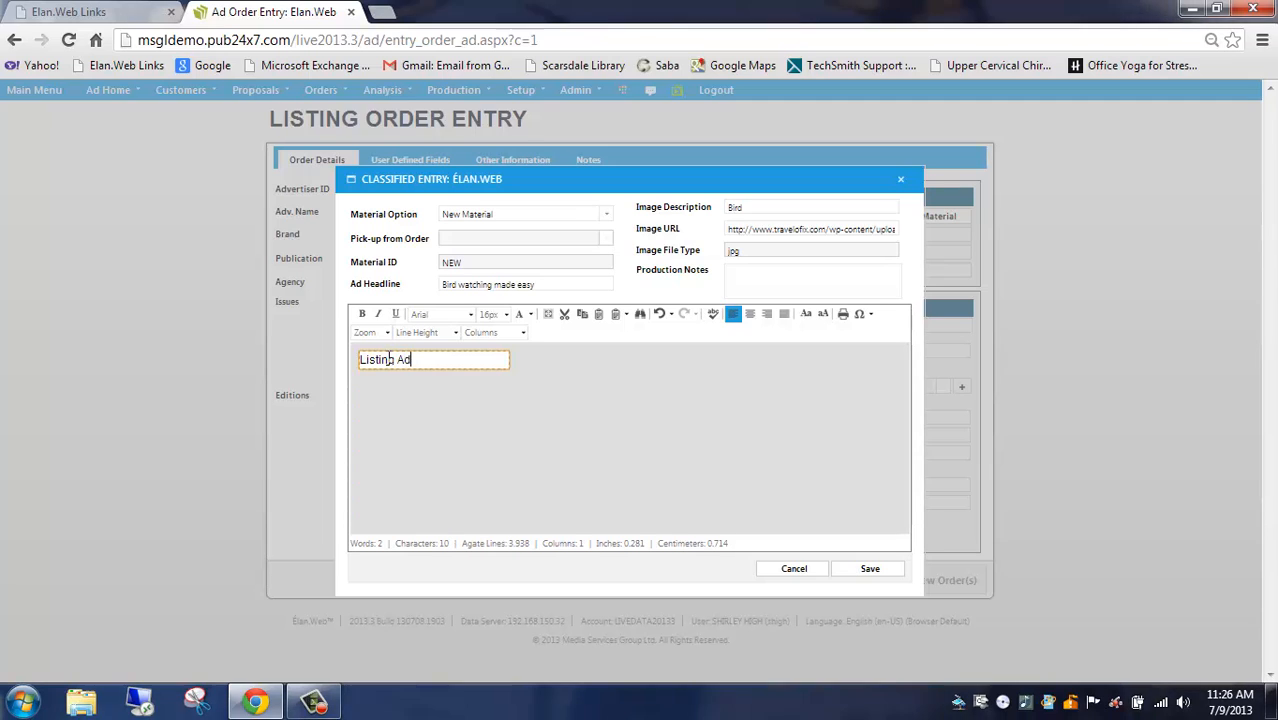
# Format the word "Ad" in the ad text as bold, italic and underlined
pyautogui.doubleClick(402, 359)
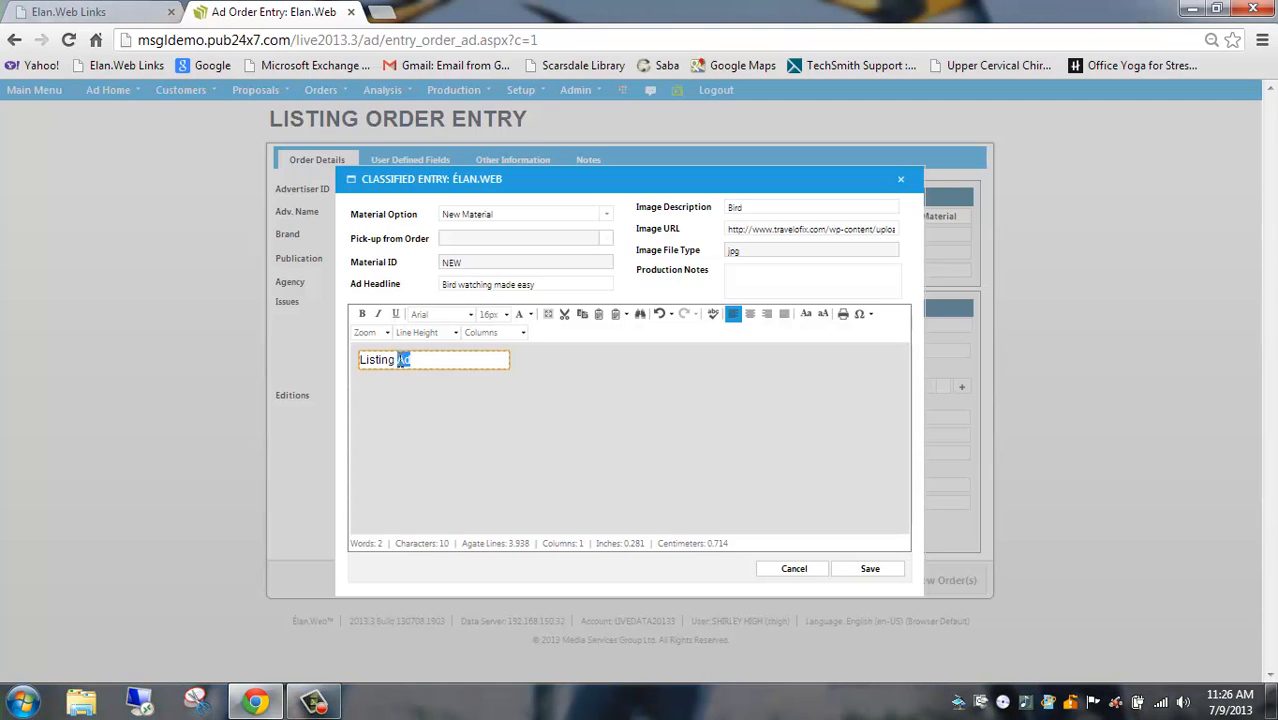
pyautogui.click(363, 316)
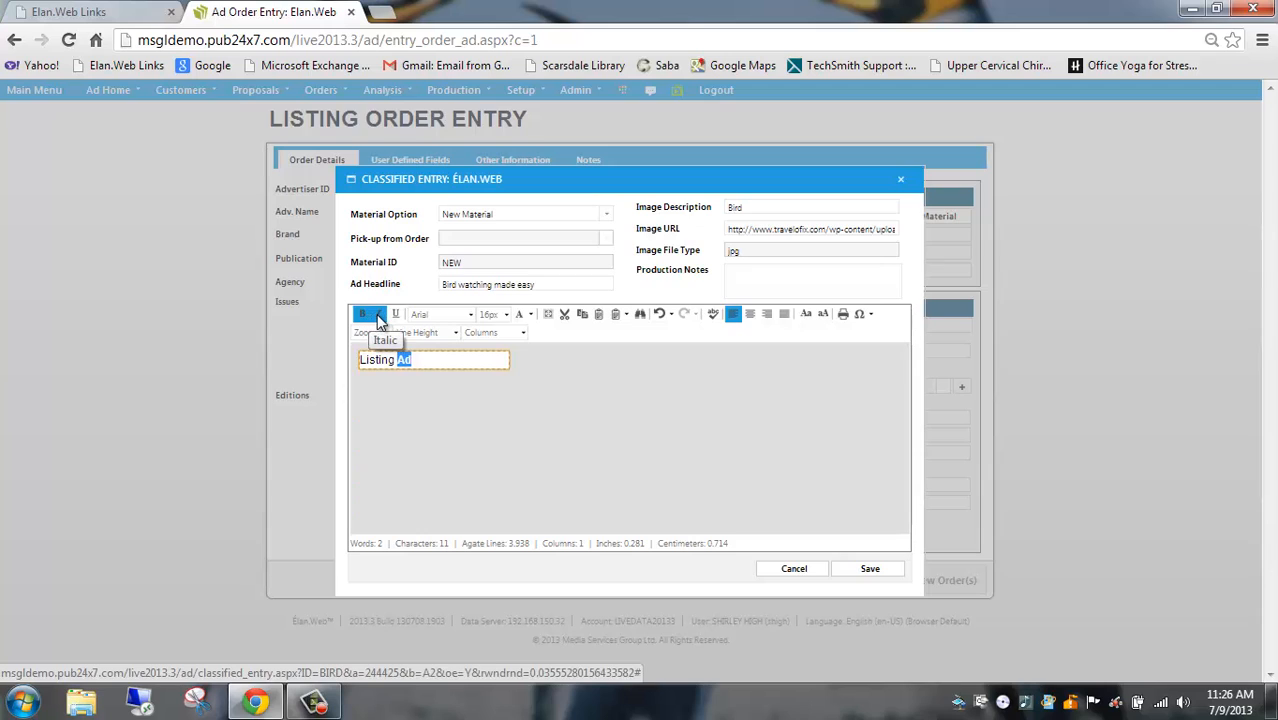
pyautogui.click(379, 317)
pyautogui.click(396, 317)
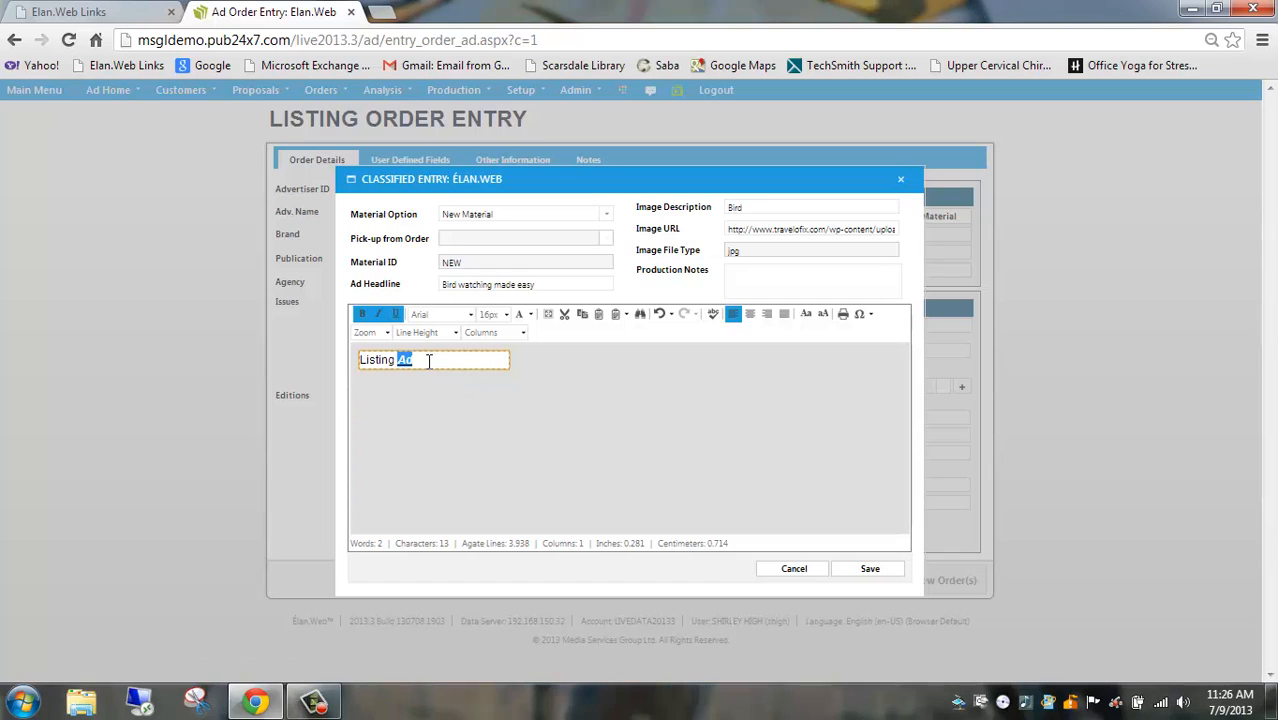
# Try a 3-column layout for the ad text and return it to 1 column
pyautogui.click(521, 333)
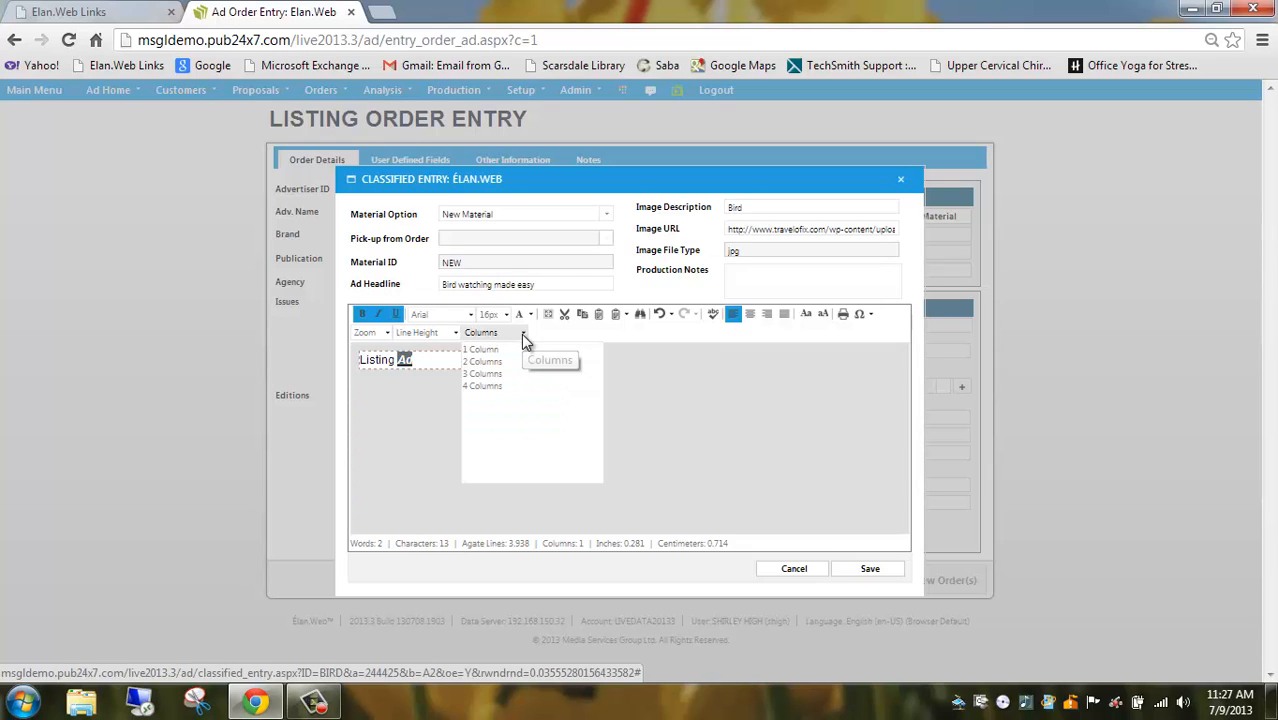
pyautogui.click(502, 372)
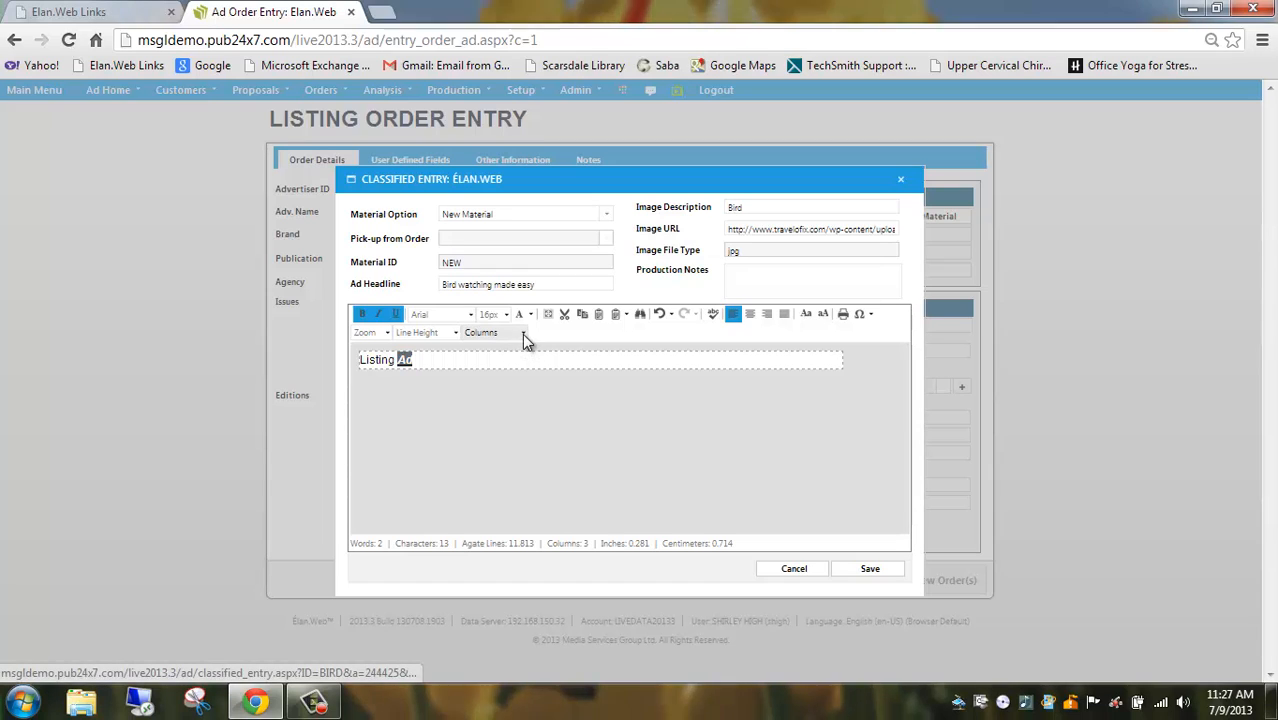
pyautogui.click(522, 333)
pyautogui.click(510, 351)
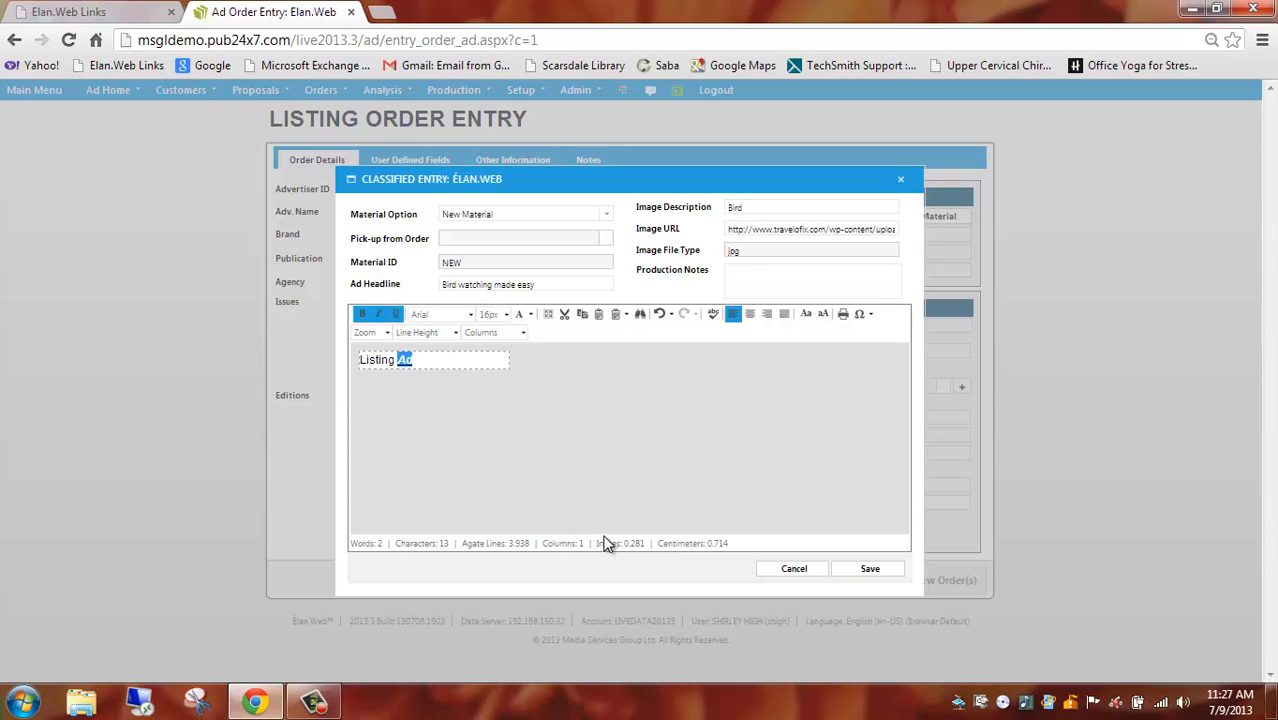
# Save the classified entry and set the order's ad size to 1/4 page
pyautogui.click(866, 572)
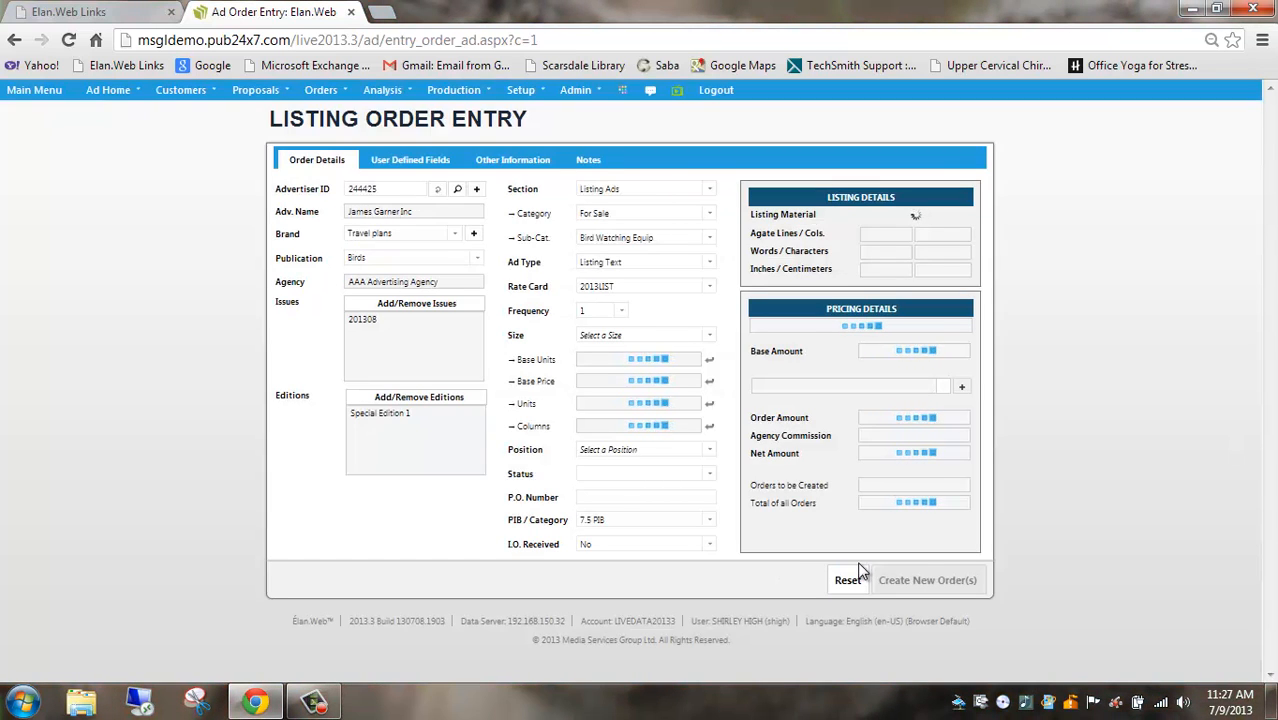
pyautogui.click(708, 335)
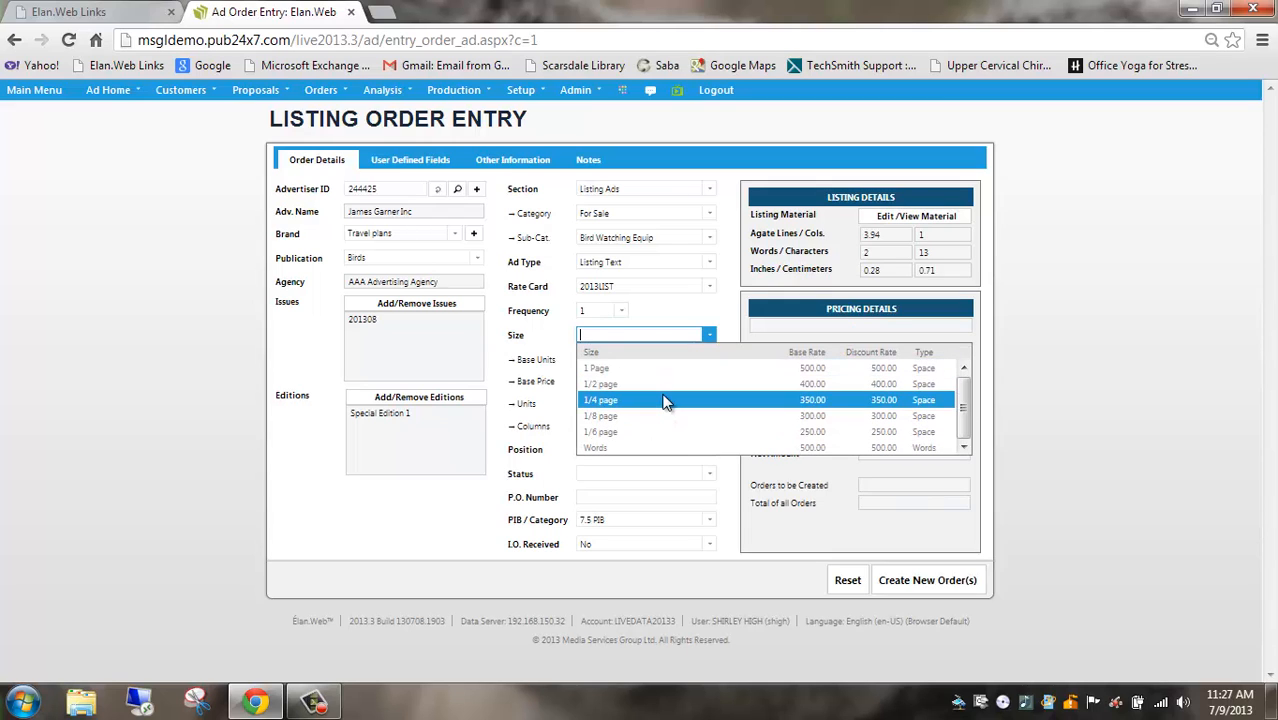
pyautogui.click(665, 401)
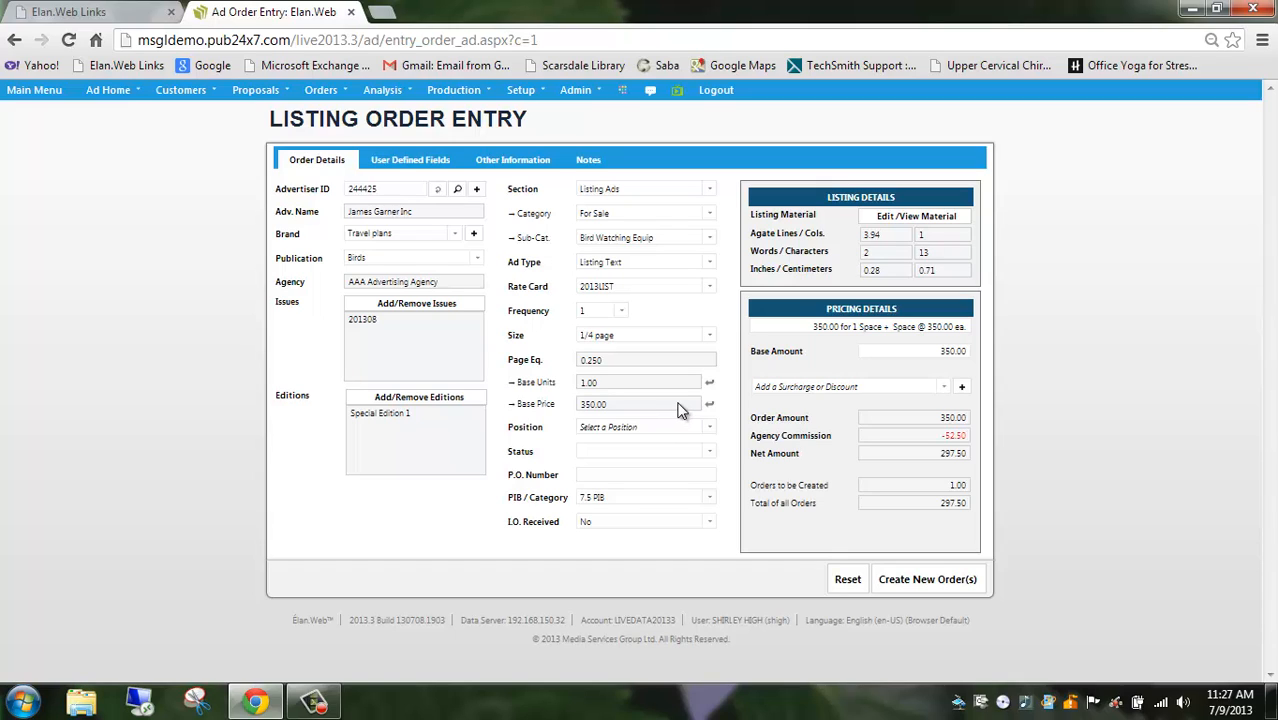
# Set the ad position to Center Spread and the order status to Running
pyautogui.click(709, 427)
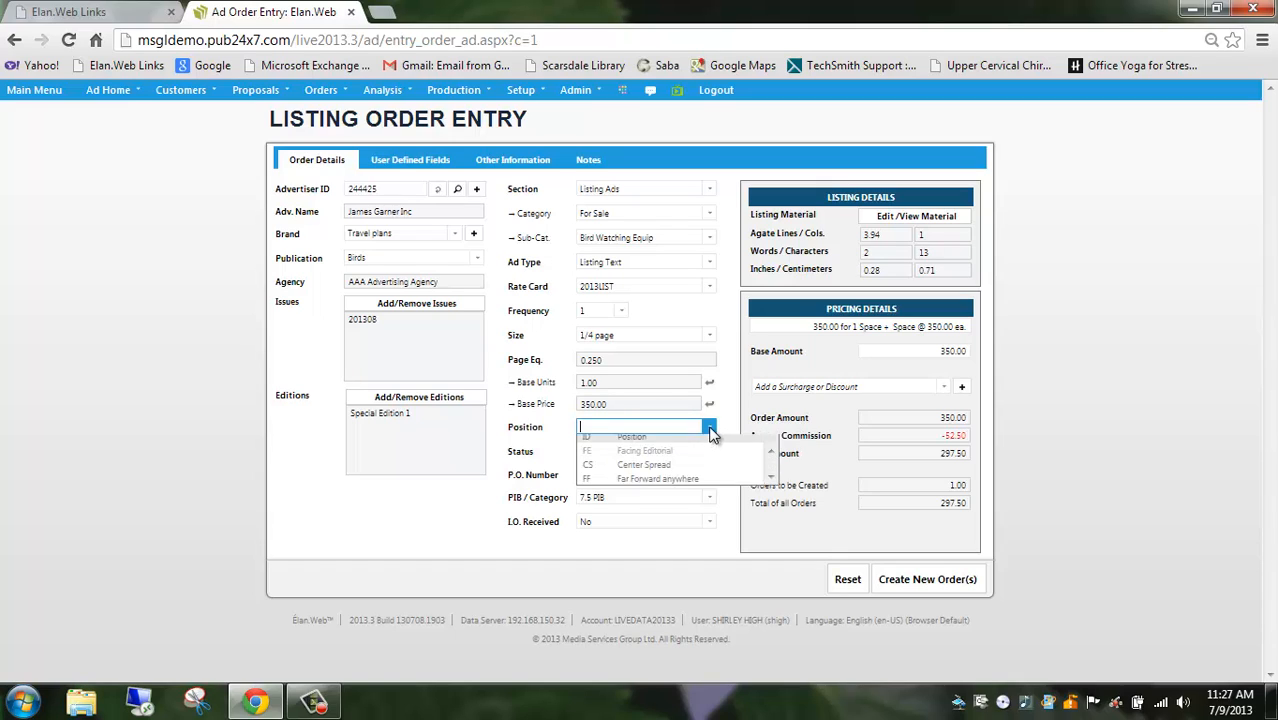
pyautogui.click(686, 471)
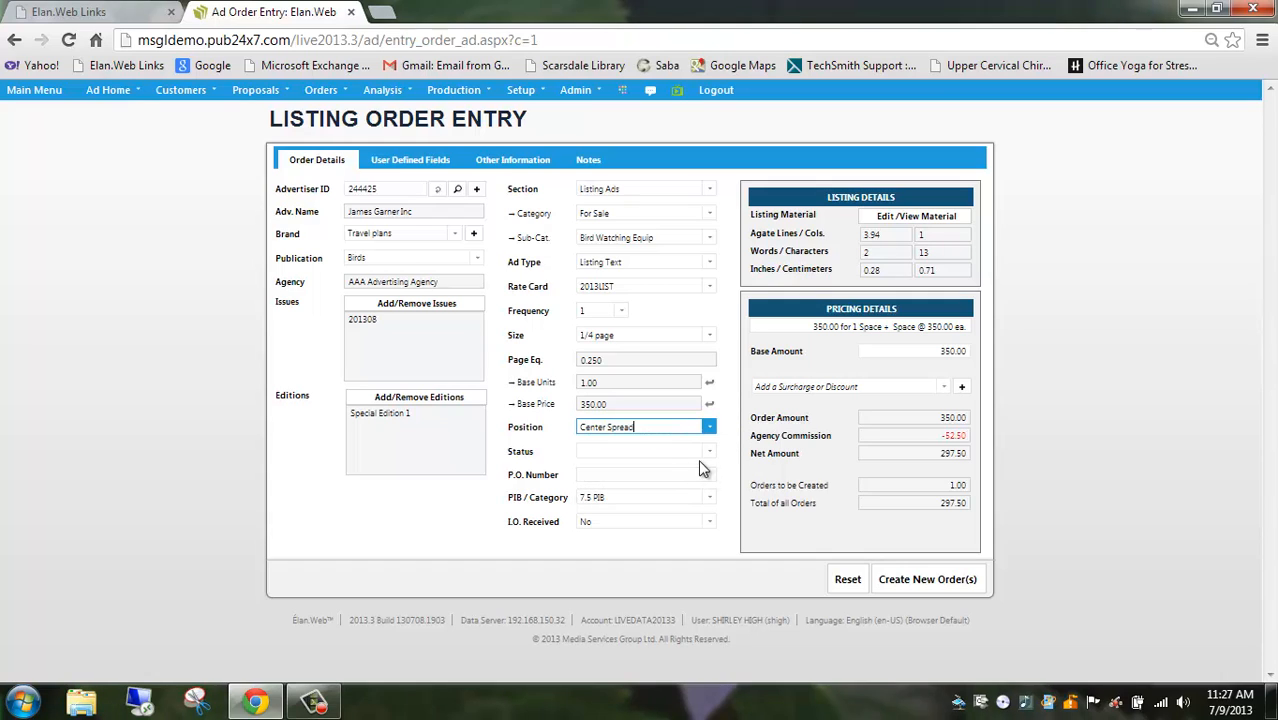
pyautogui.click(708, 453)
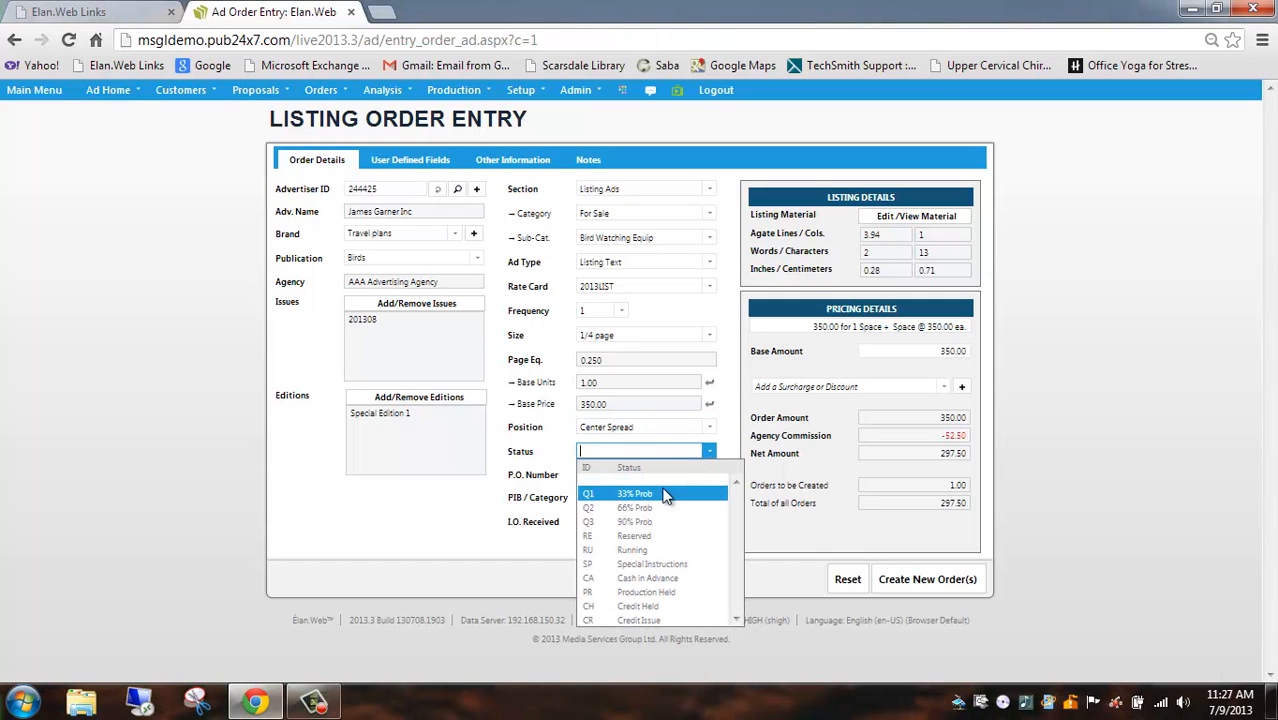
pyautogui.click(660, 549)
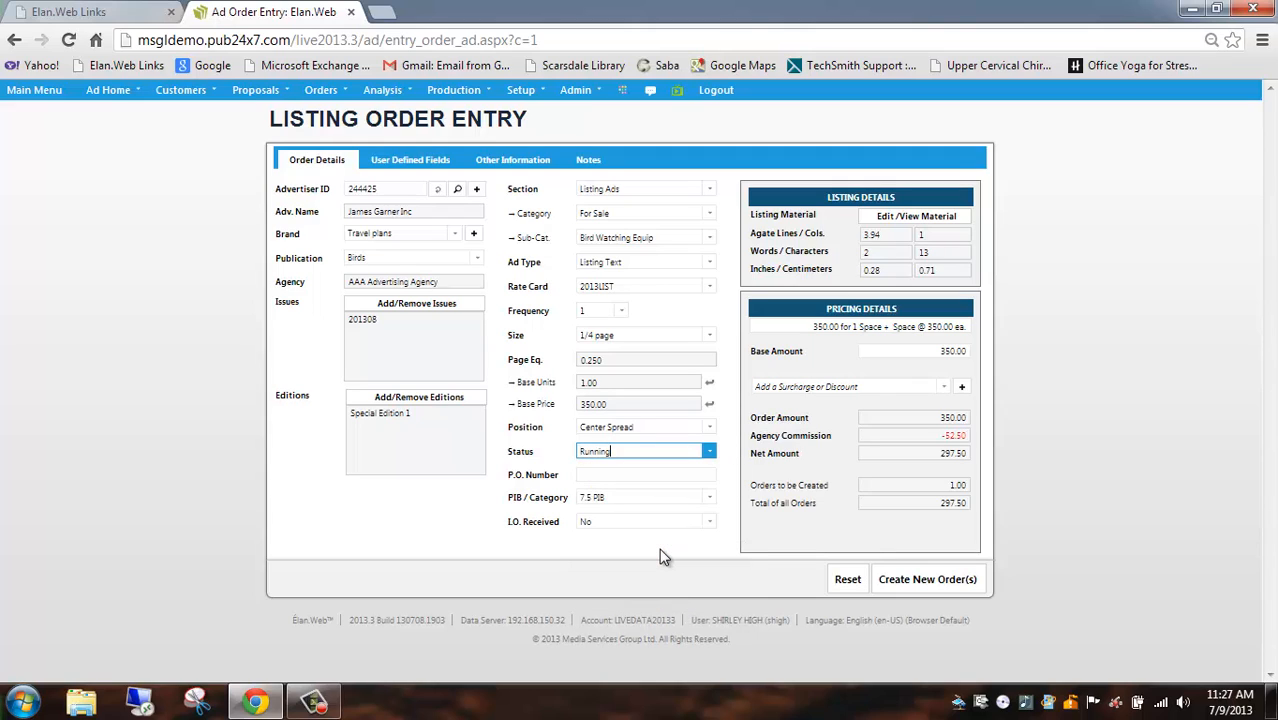
# Leave the P.O. number blank, set the PIB / Category to EVENTS and create the new order
pyautogui.click(620, 475)
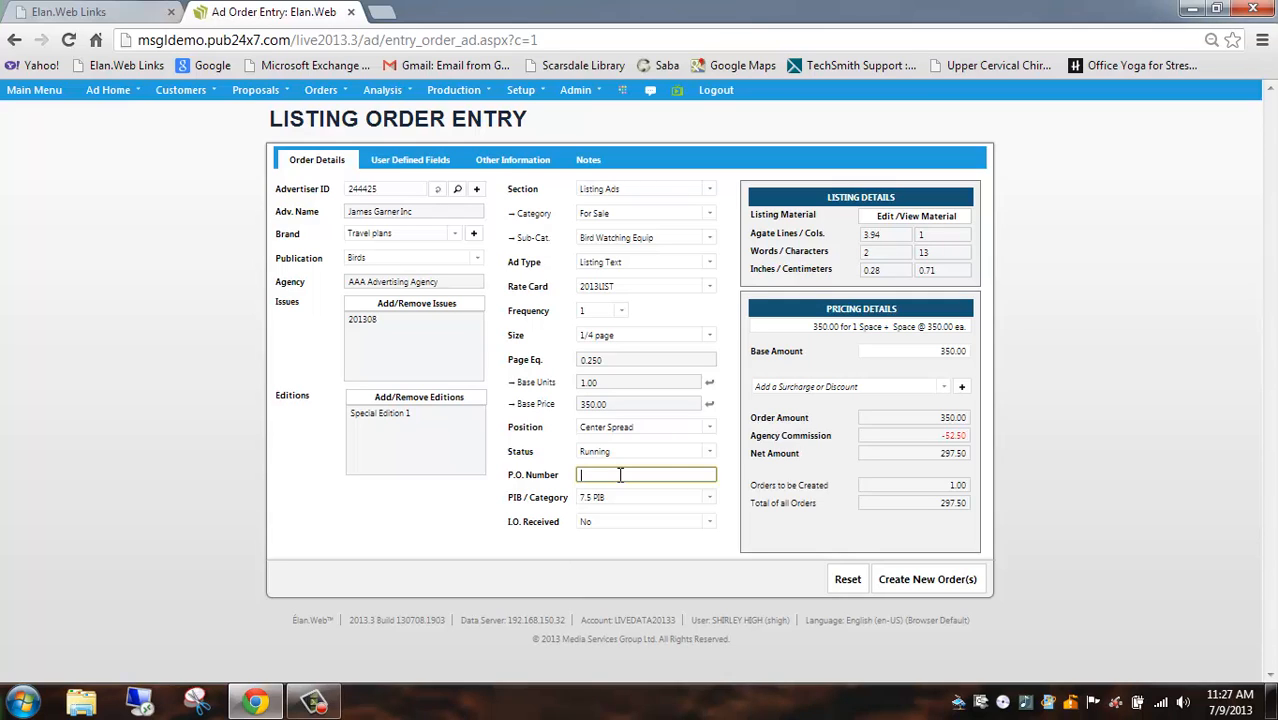
pyautogui.click(711, 499)
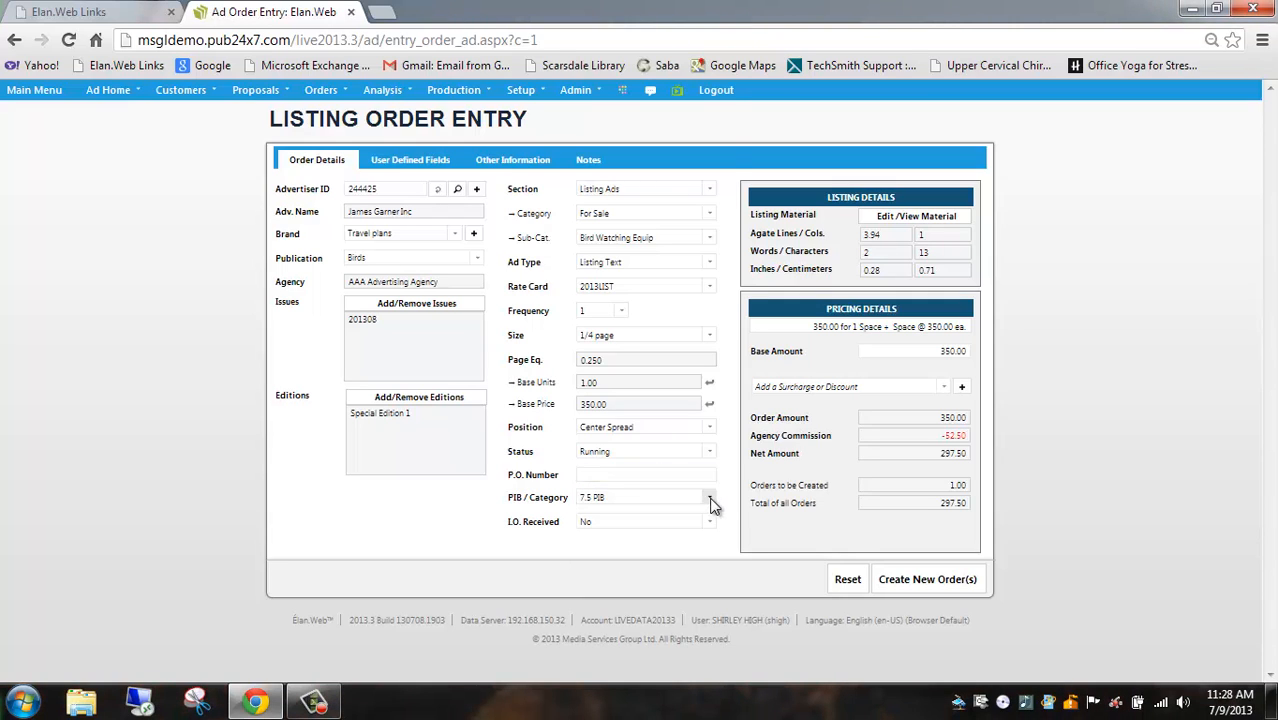
pyautogui.click(674, 430)
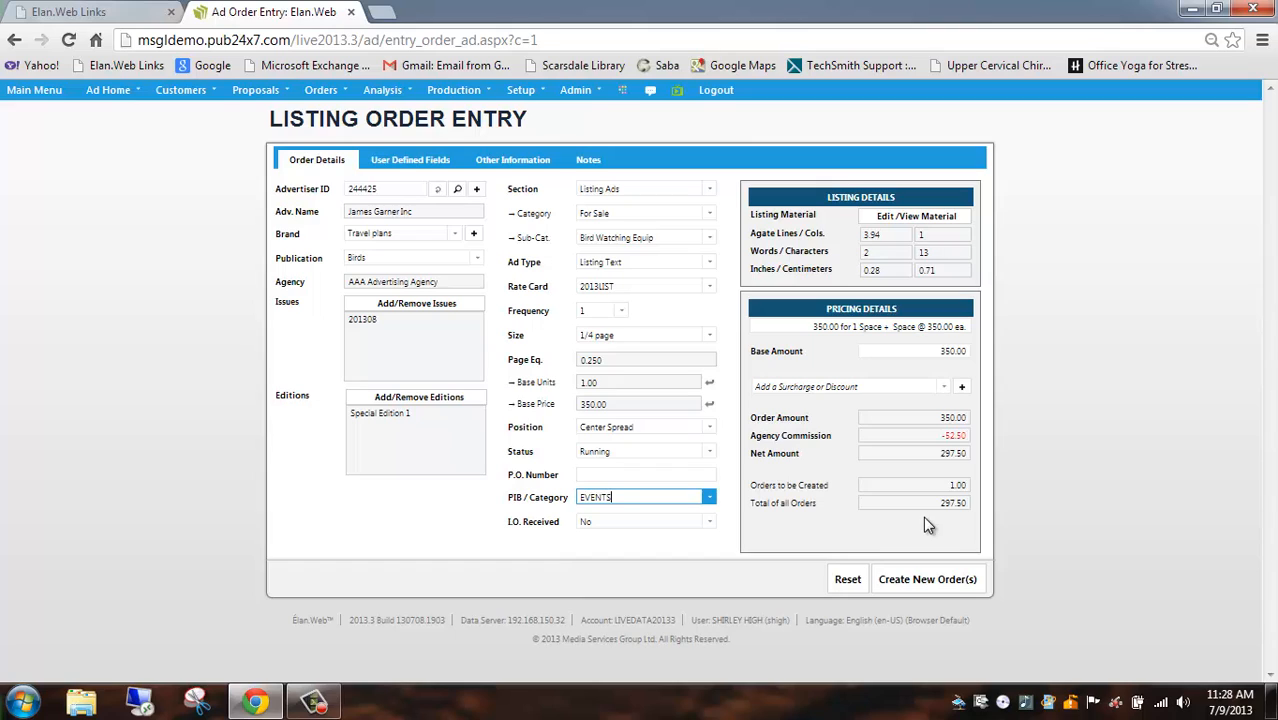
pyautogui.click(922, 583)
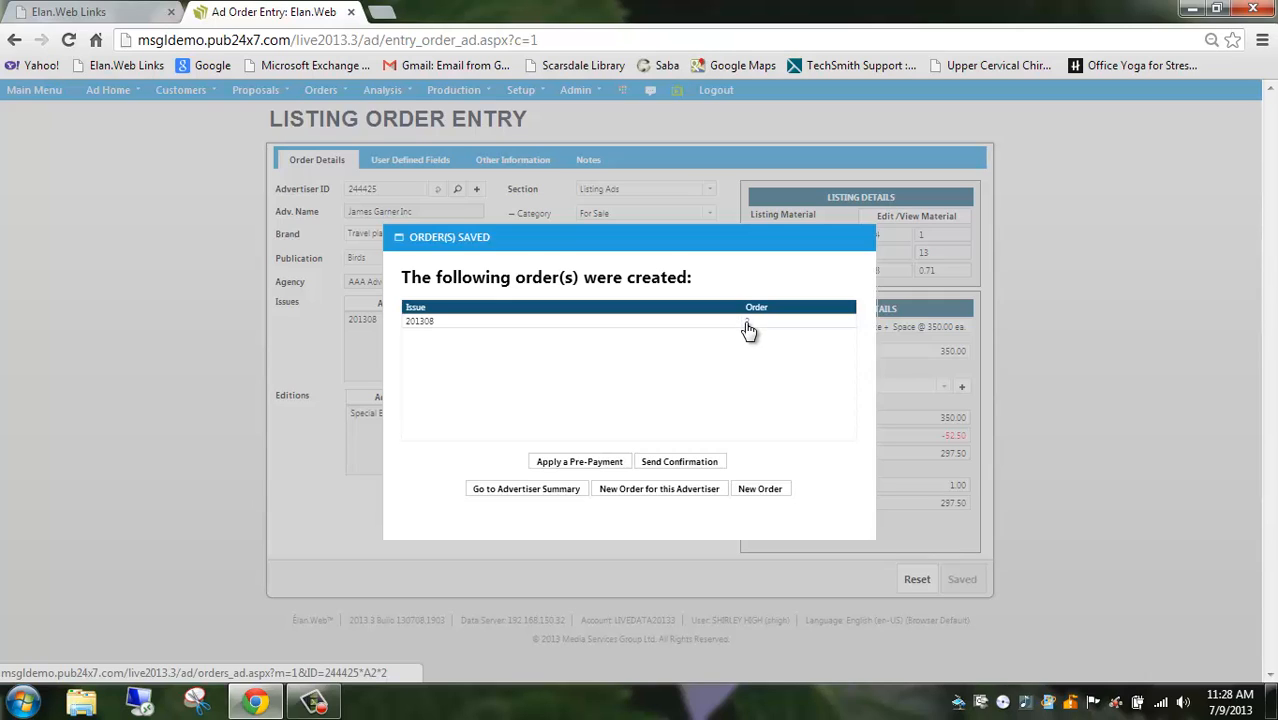
# View the order confirmation email form, close it without sending, and go to the advertiser summary
pyautogui.click(683, 463)
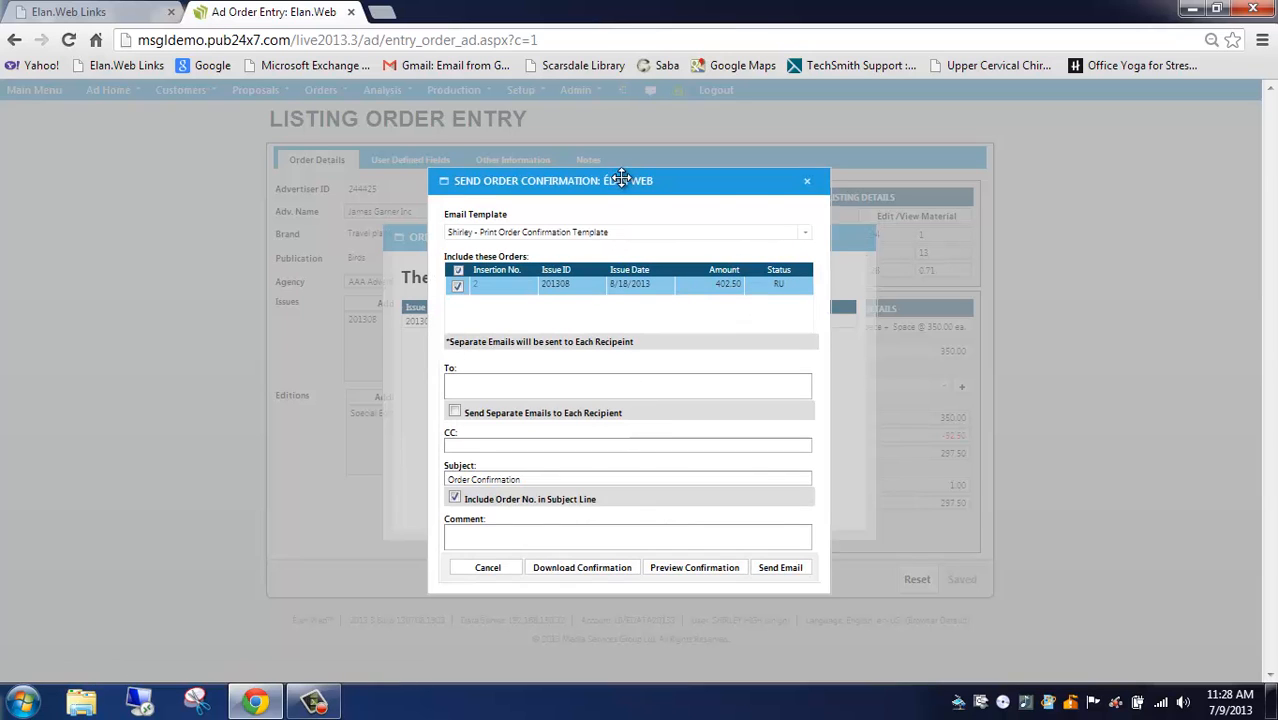
pyautogui.click(807, 181)
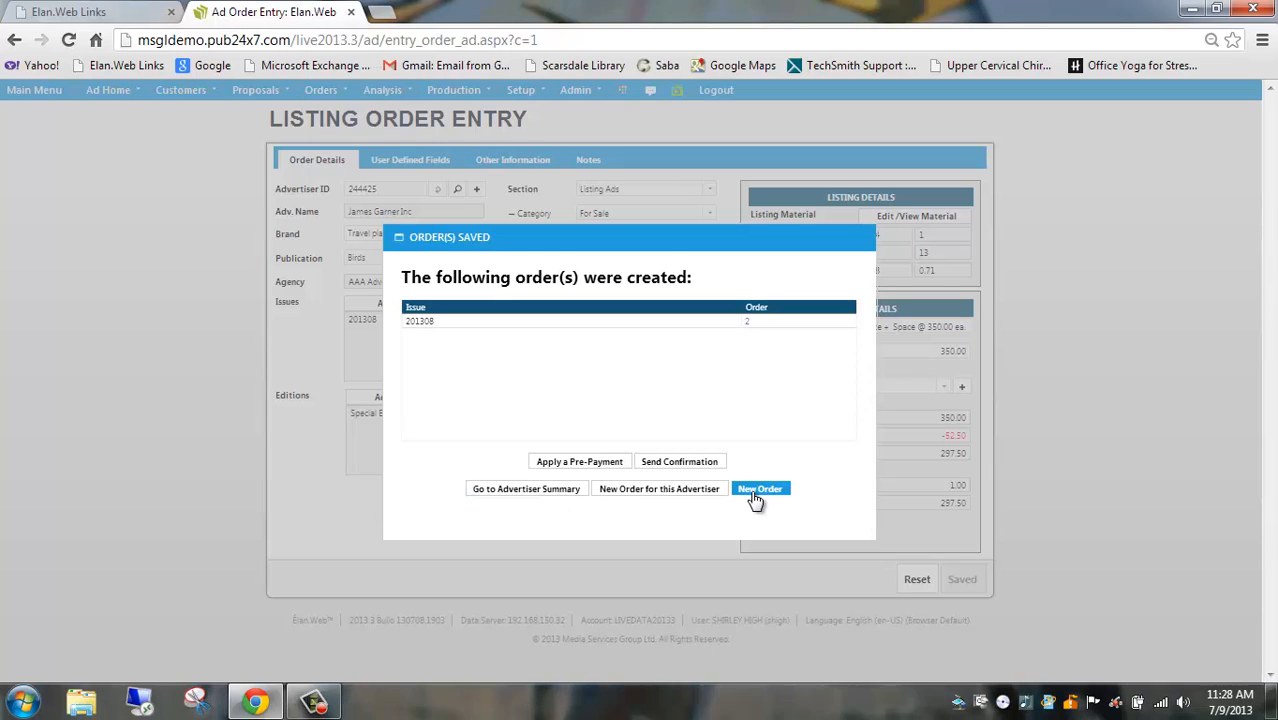
pyautogui.click(524, 489)
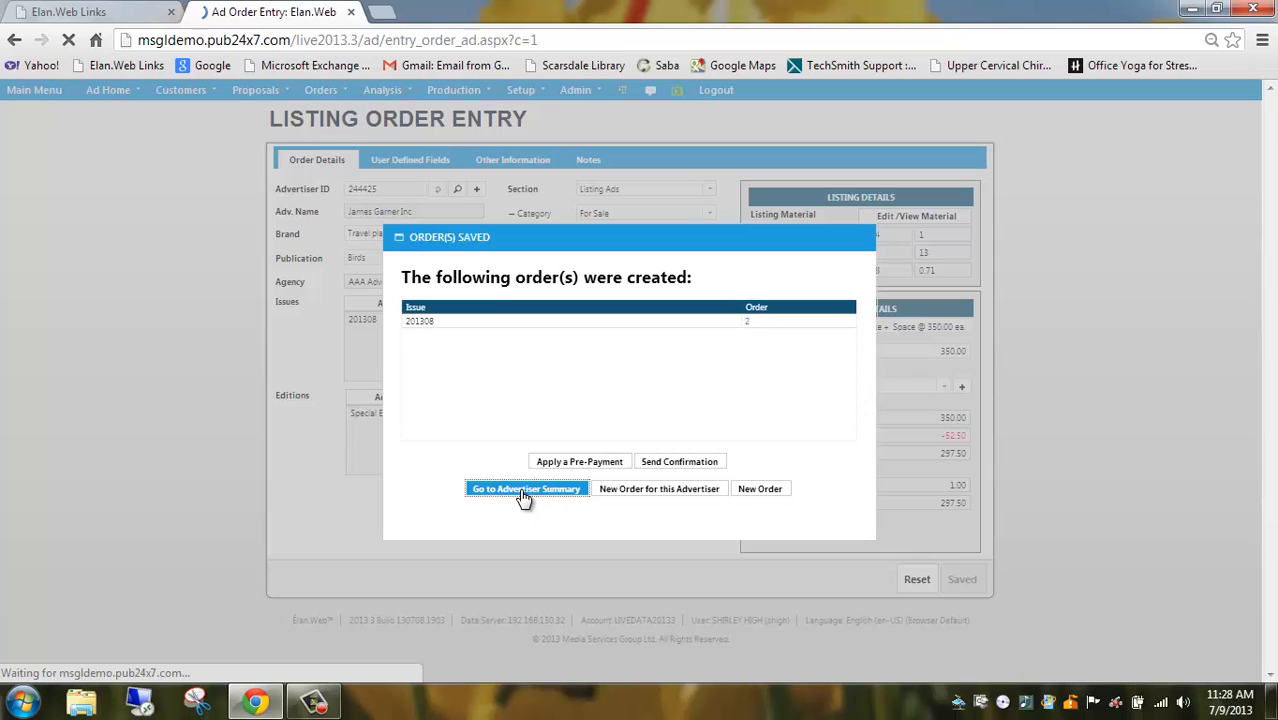